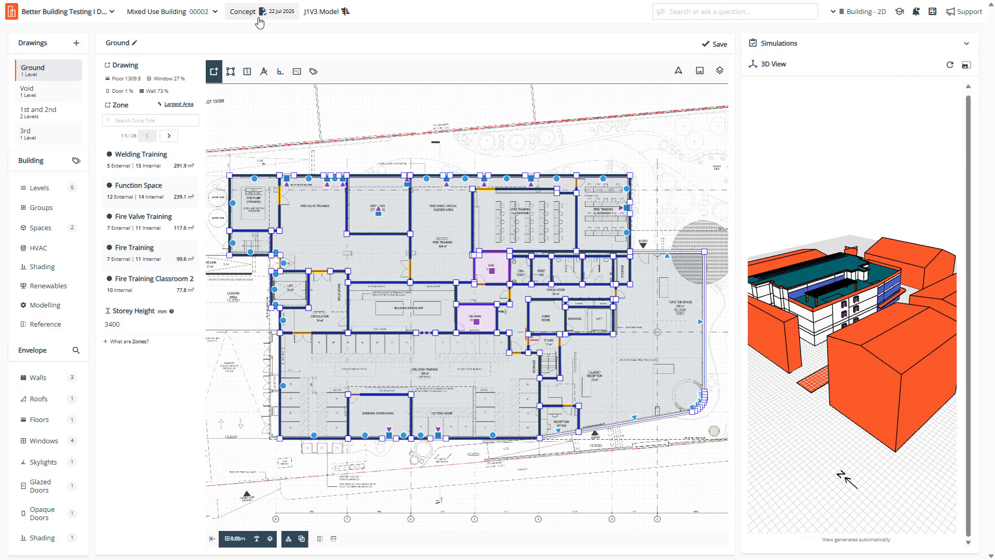
# Go to the Mixed Use Building project dashboard.
pyautogui.click(260, 22)
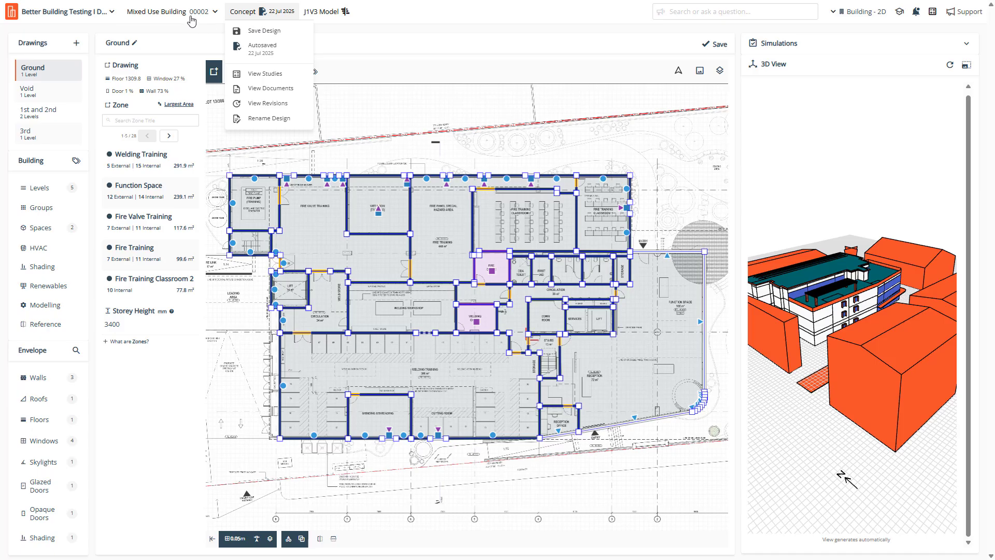
pyautogui.click(171, 12)
pyautogui.click(197, 259)
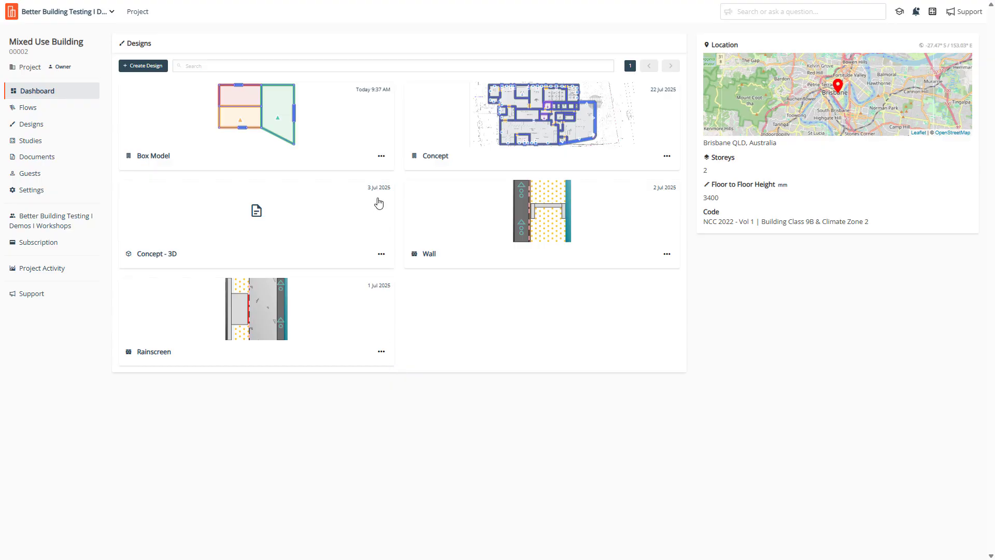
# Create a new Wall System design titled 'Example R Value Calc'.
pyautogui.click(158, 77)
pyautogui.write('E')
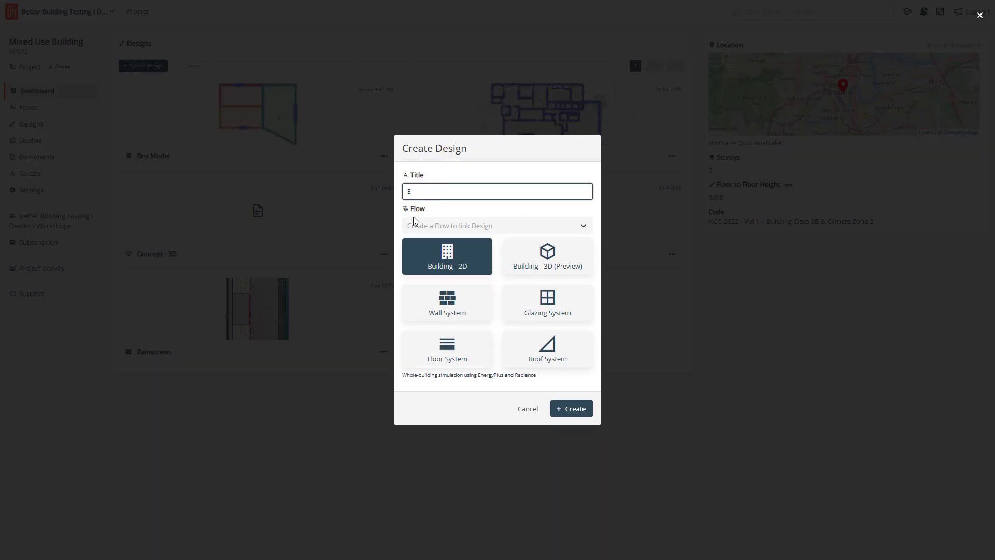
pyautogui.write('xample R Value Calc')
pyautogui.click(464, 312)
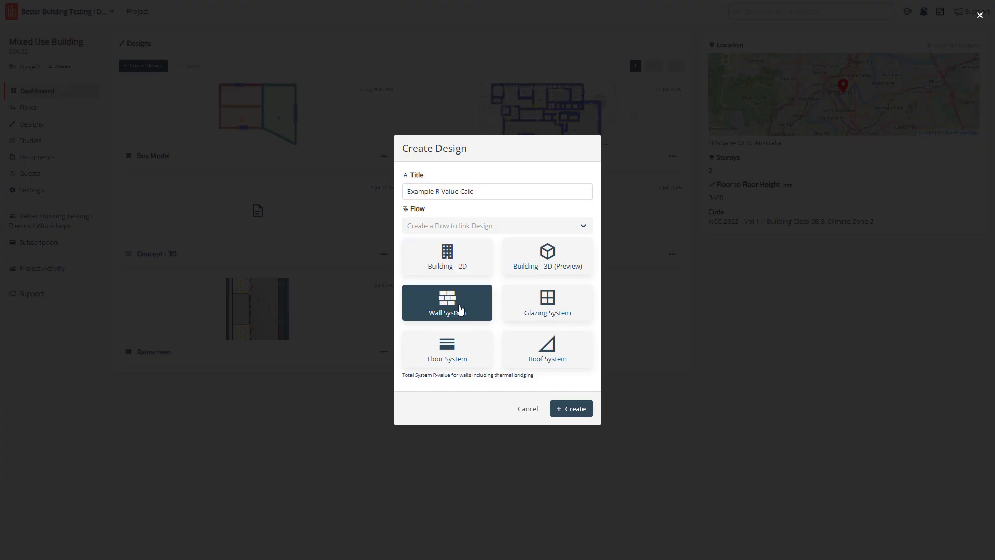
pyautogui.click(570, 409)
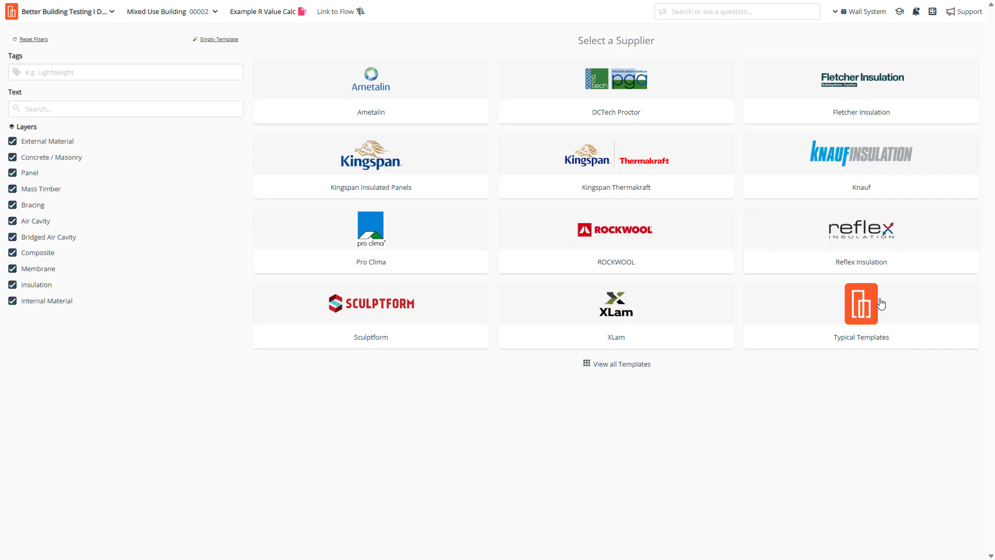
# Start the Example R Value Calc wall from an Empty Template and list the material layer types.
pyautogui.click(210, 44)
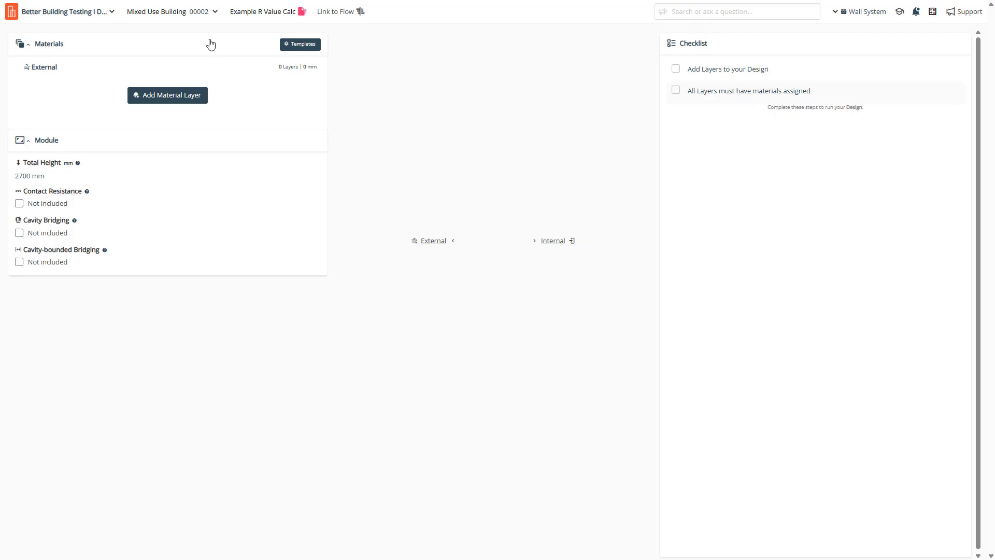
pyautogui.click(183, 99)
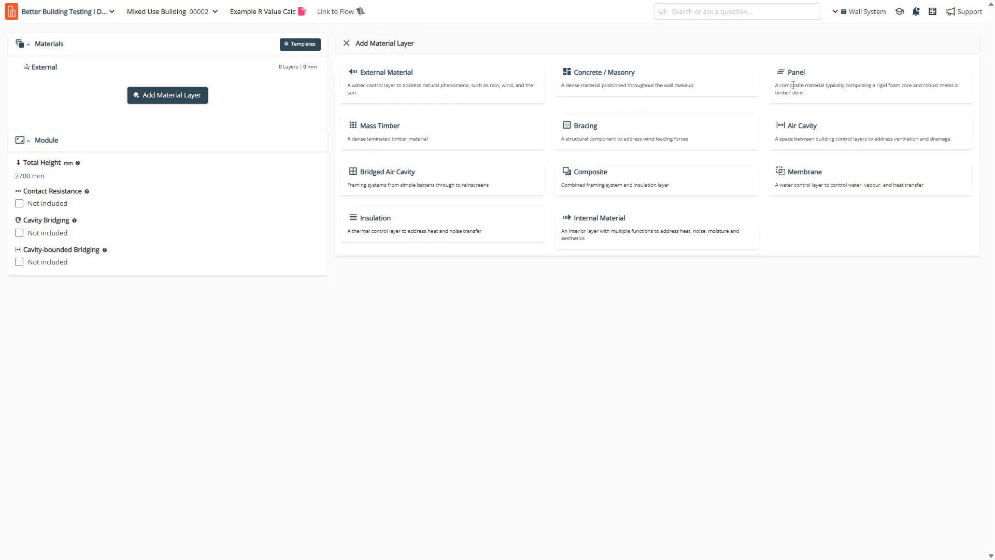
# Add generic Aluminium sheeting as the 1 mm external layer and review its properties.
pyautogui.click(380, 75)
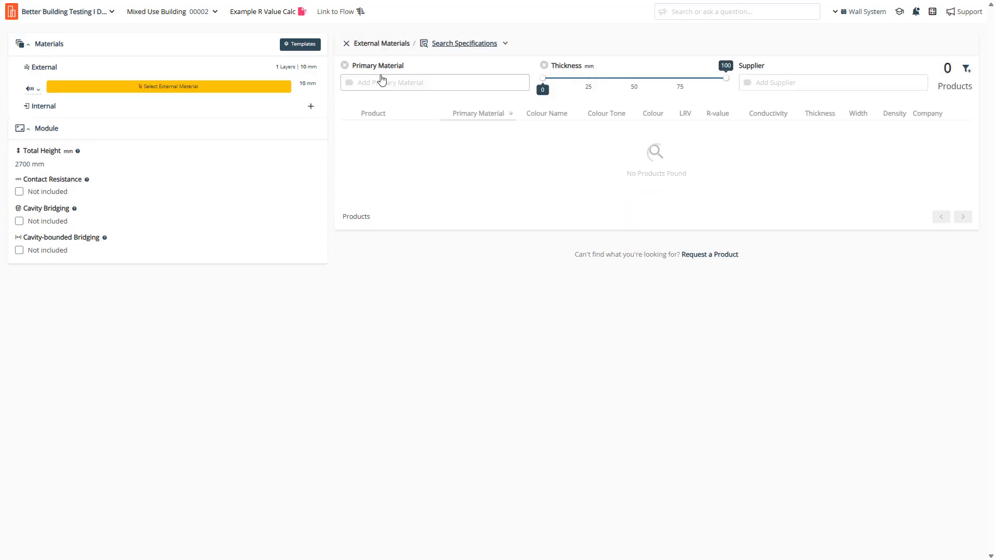
pyautogui.click(484, 46)
pyautogui.click(483, 72)
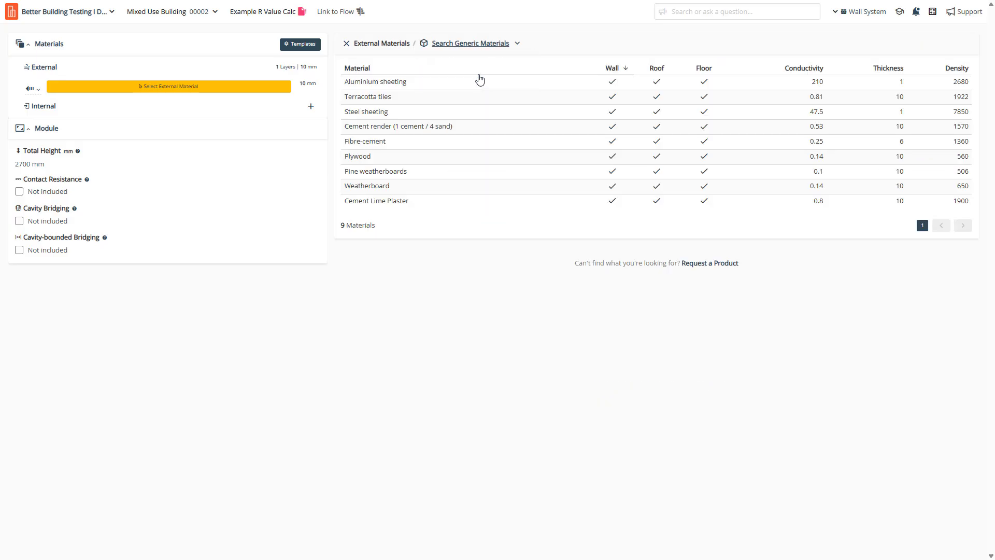
pyautogui.click(396, 87)
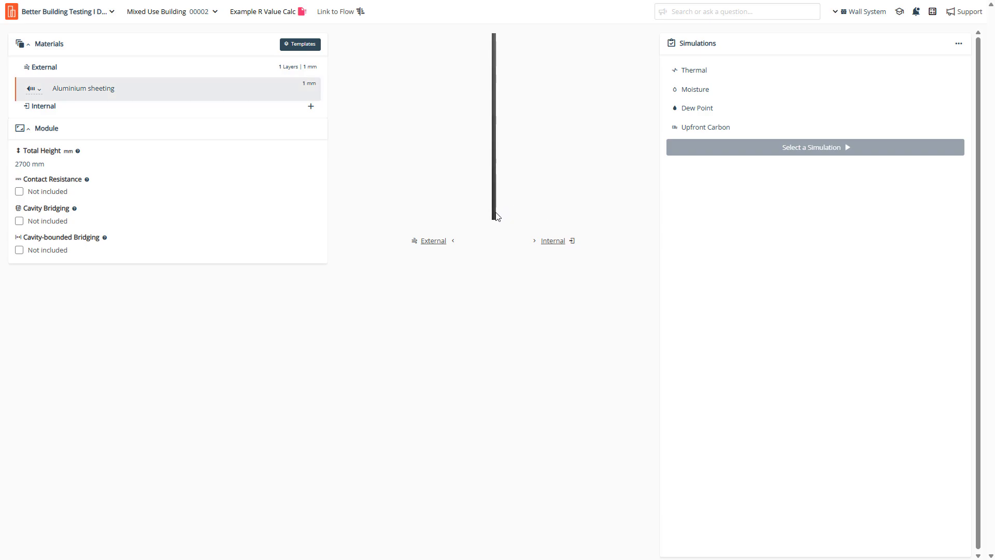
pyautogui.click(38, 89)
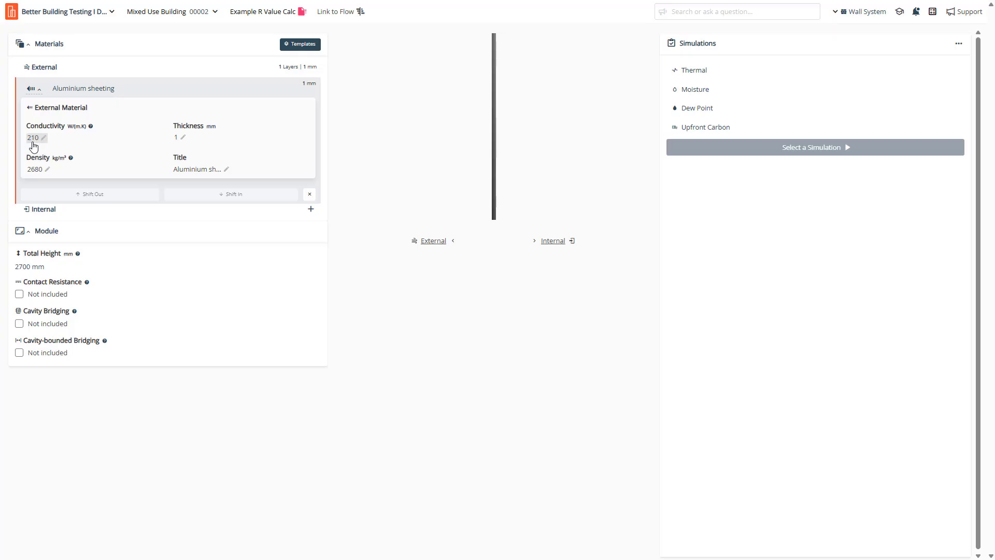
pyautogui.click(199, 175)
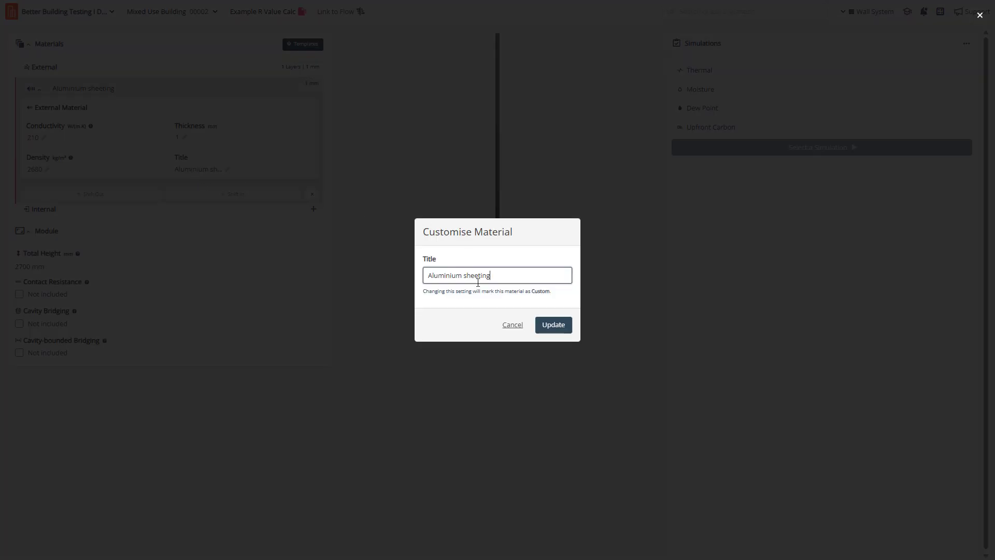
pyautogui.click(512, 325)
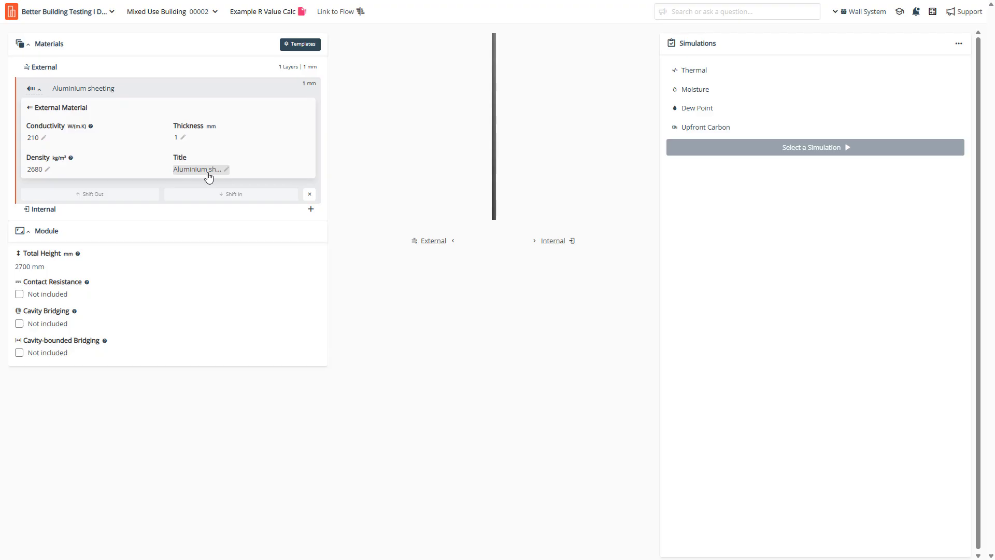
# Add a bridged air cavity layer using generic 20 X 35 mm Steel Top Hat framing.
pyautogui.click(312, 210)
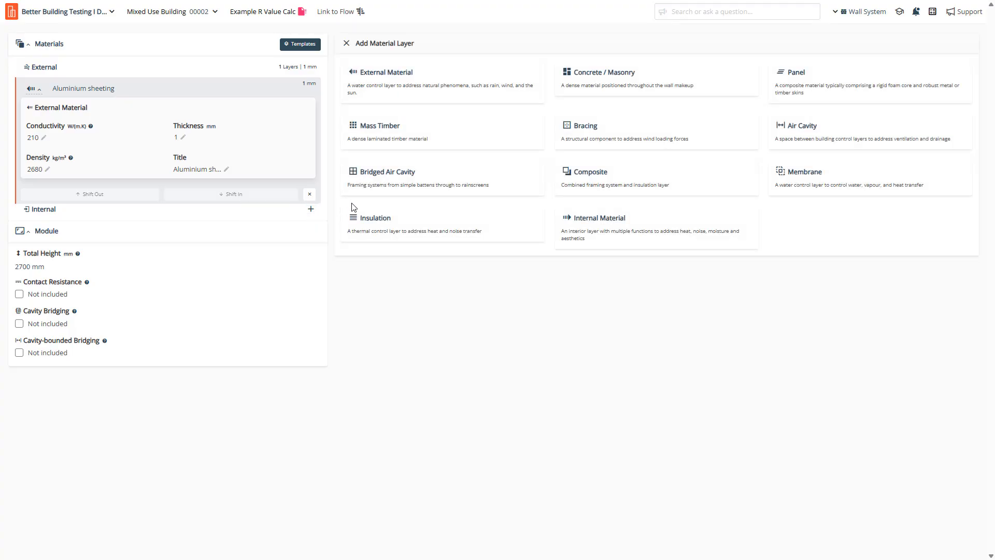
pyautogui.click(401, 178)
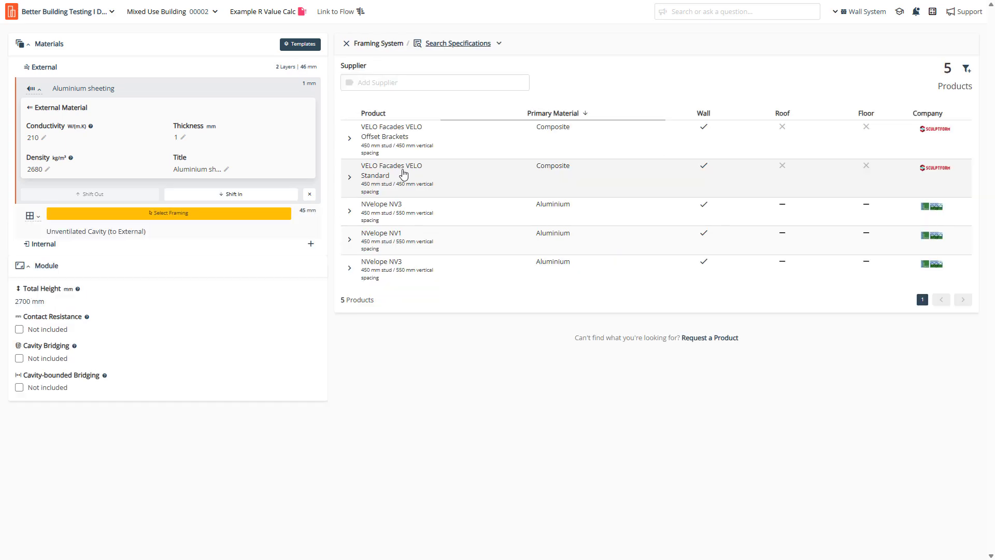
pyautogui.click(484, 43)
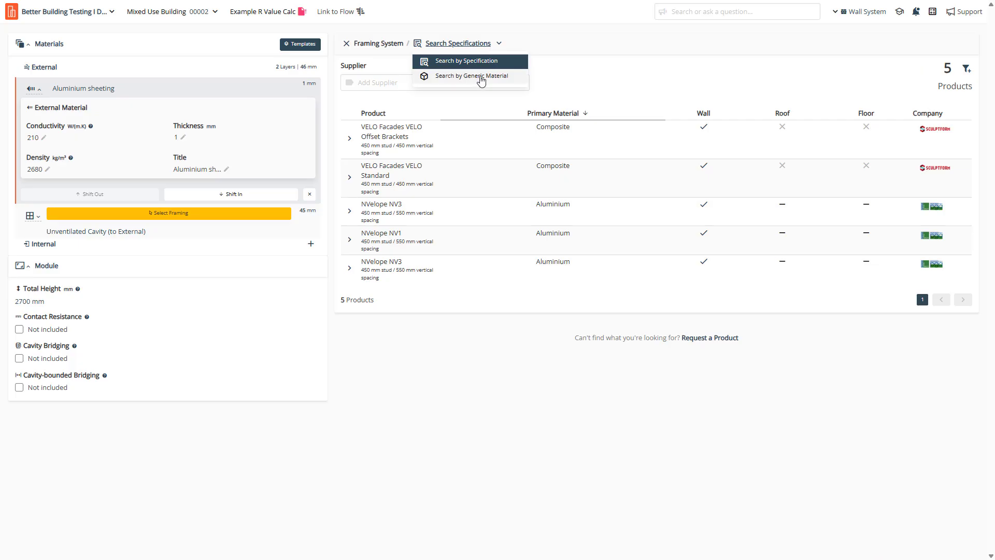
pyautogui.click(482, 79)
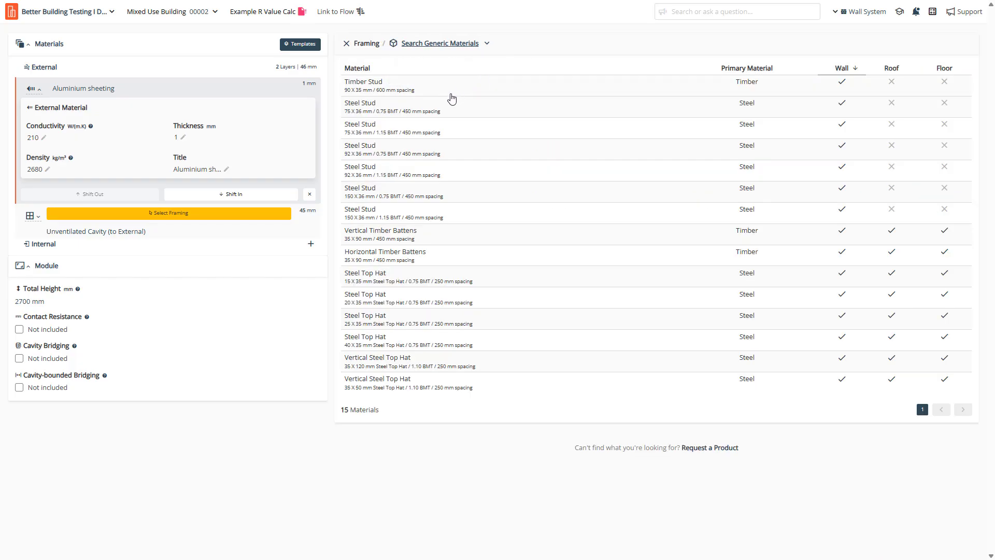
pyautogui.click(408, 304)
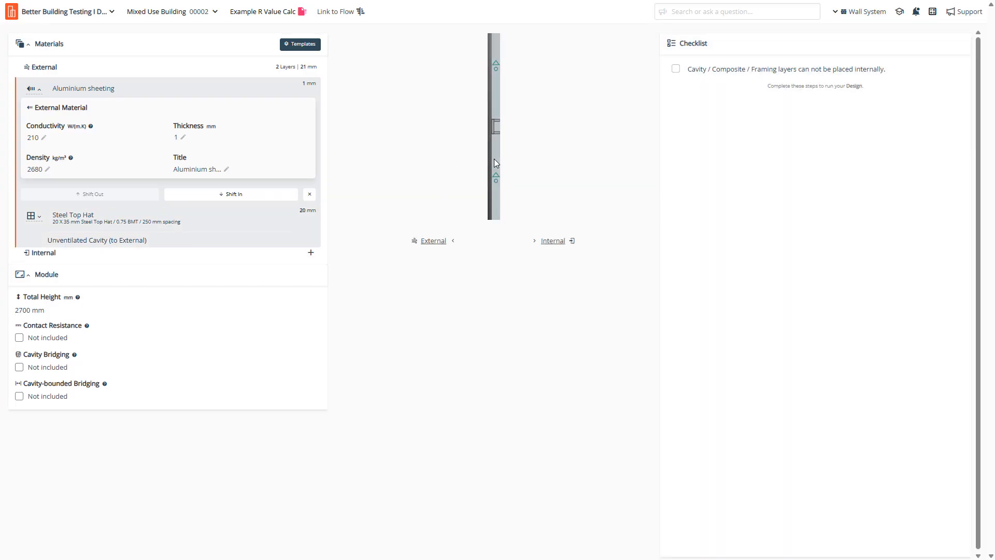
# Make the Steel Top Hat cavity Slightly Ventilated and save its horizontal rails framing.
pyautogui.click(43, 222)
pyautogui.click(161, 270)
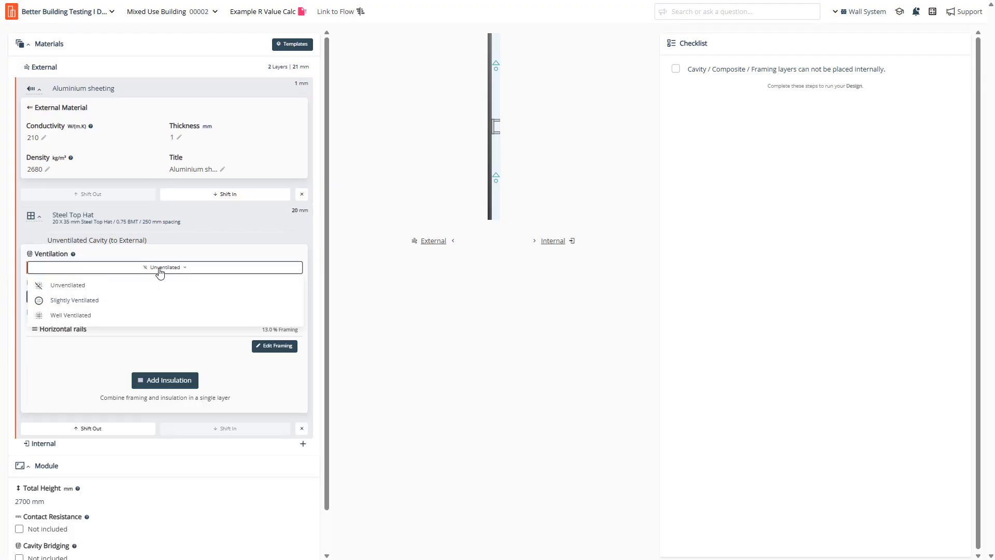
pyautogui.click(160, 300)
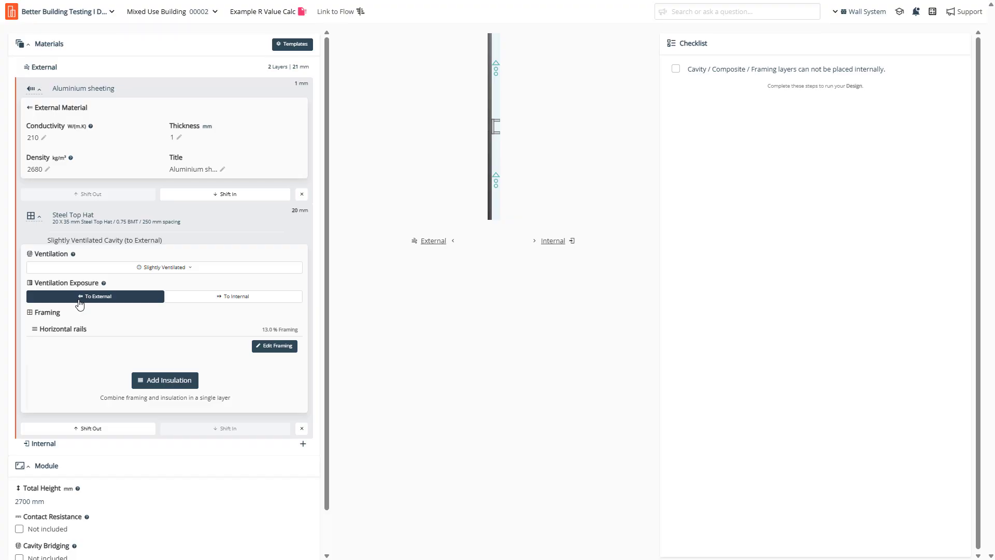
pyautogui.click(274, 352)
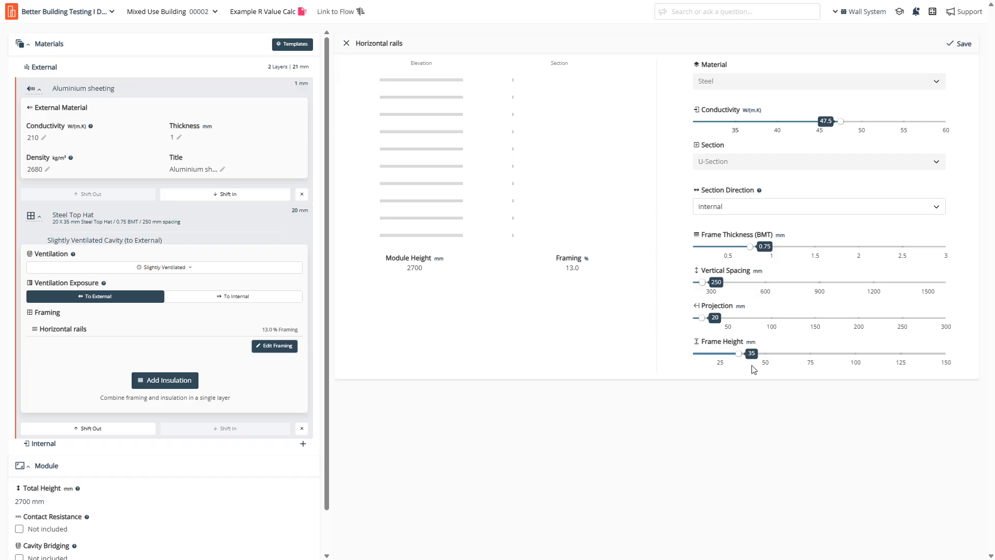
pyautogui.click(960, 44)
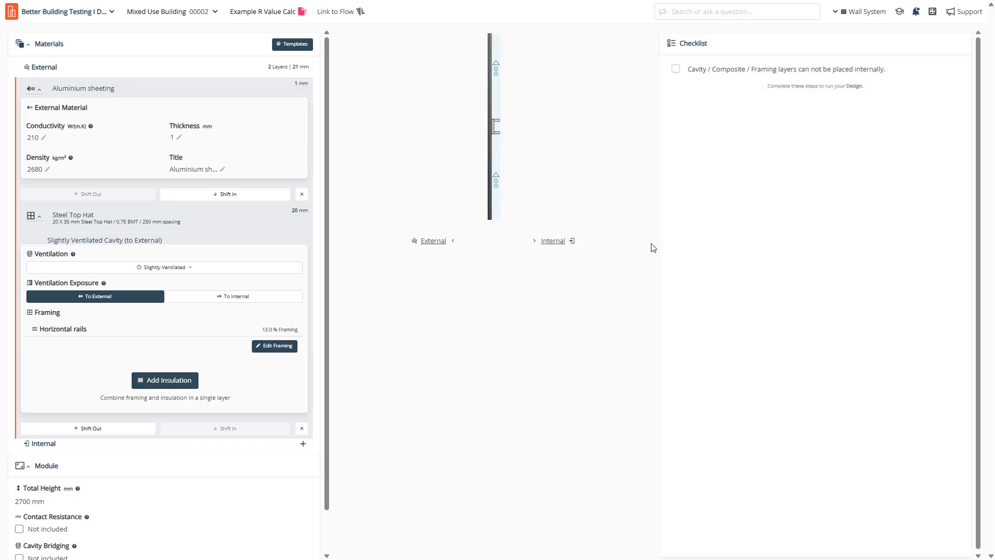
# Collapse the Aluminium sheeting and Steel Top Hat layers, then list layer types for an inner layer.
pyautogui.click(40, 92)
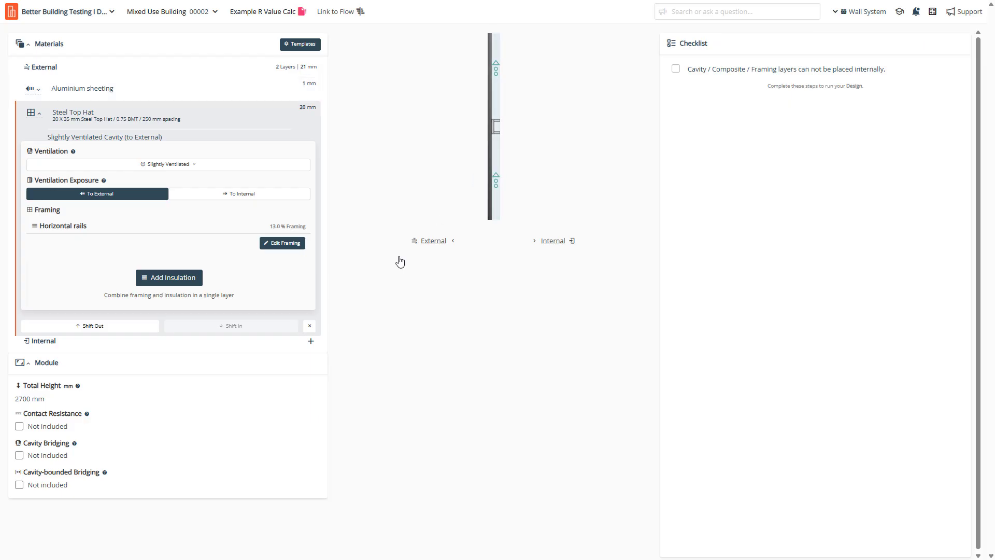
pyautogui.click(38, 115)
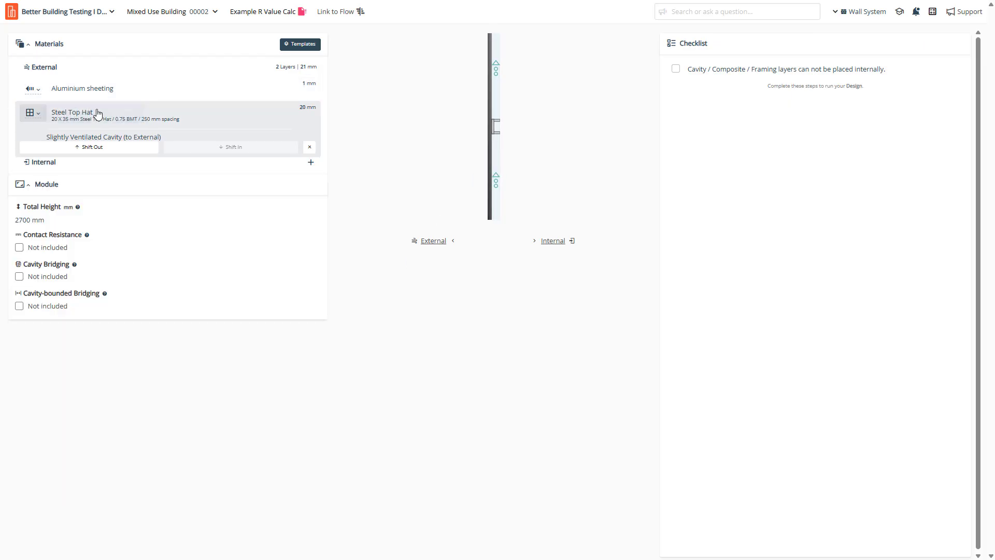
pyautogui.click(311, 151)
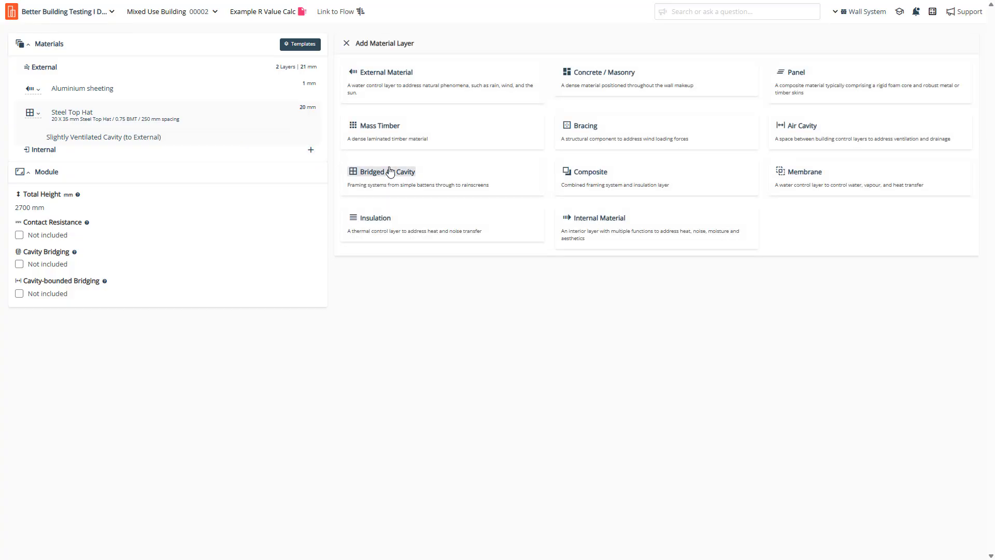
# Add a 0.60 mm Class 4 Vapour Permeable Membrane (3.9 µg/N.s) layer from generic membranes.
pyautogui.click(800, 176)
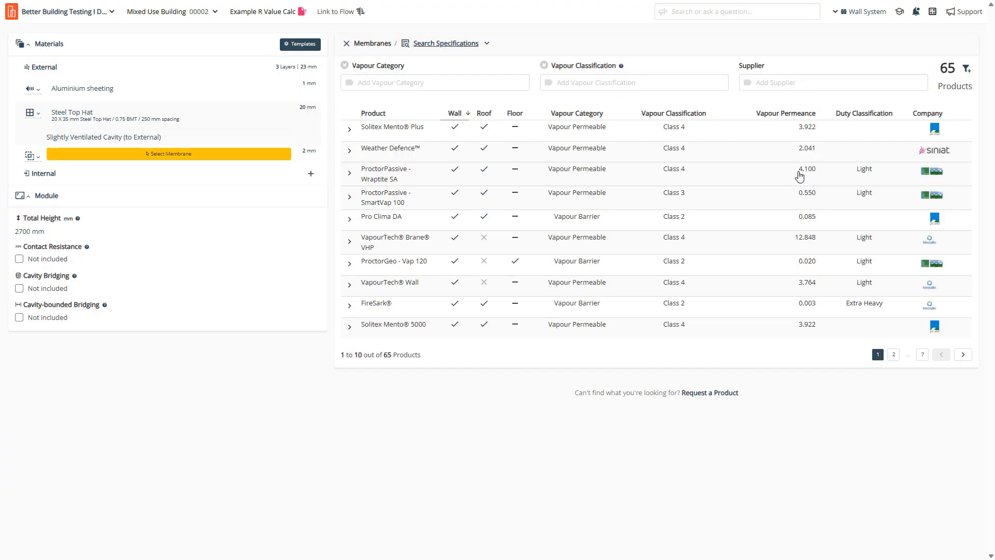
pyautogui.click(478, 43)
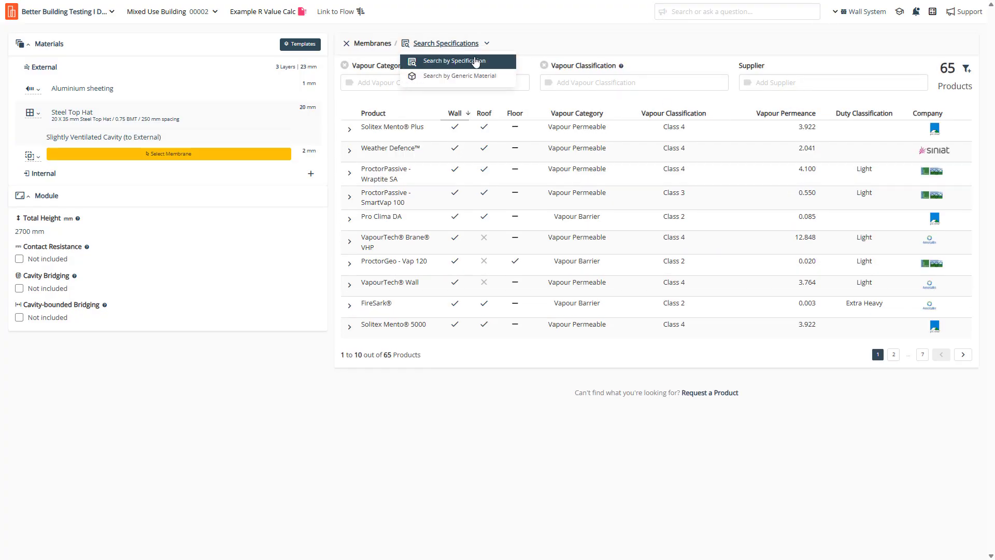
pyautogui.click(475, 76)
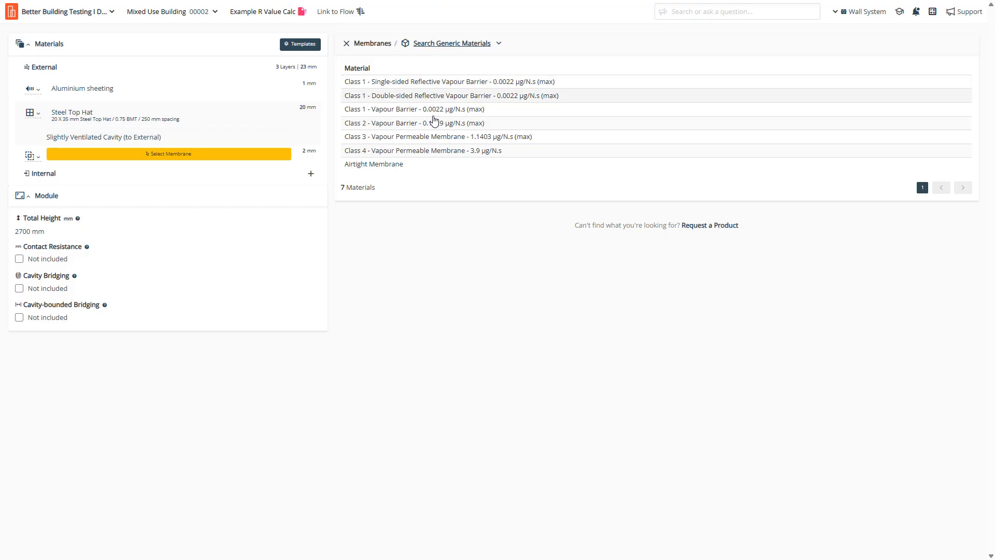
pyautogui.click(438, 155)
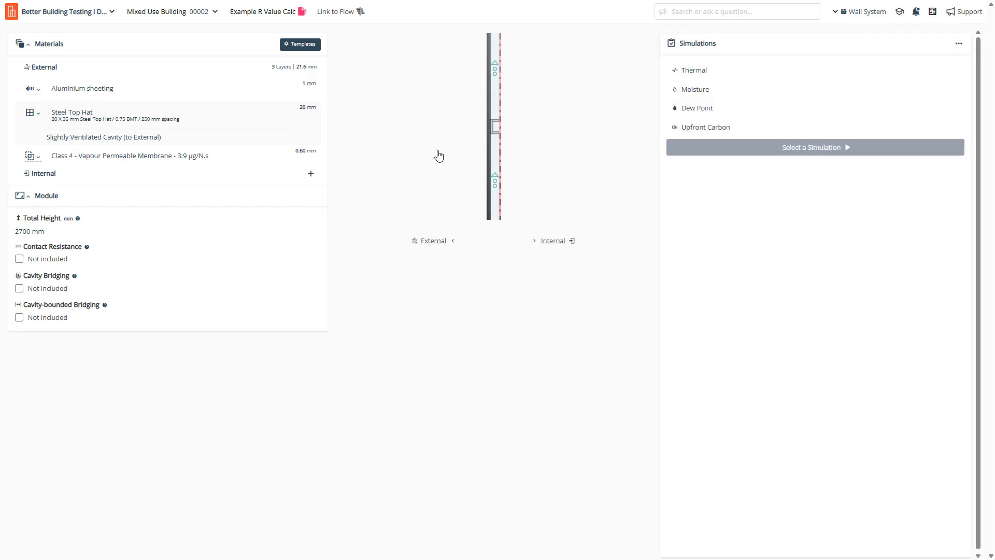
pyautogui.click(131, 158)
# Add a 90 mm generic Glass Wool (Wall) insulation layer (0.04 W/(m.K), 20 kg/m³) inside the membrane.
pyautogui.click(311, 174)
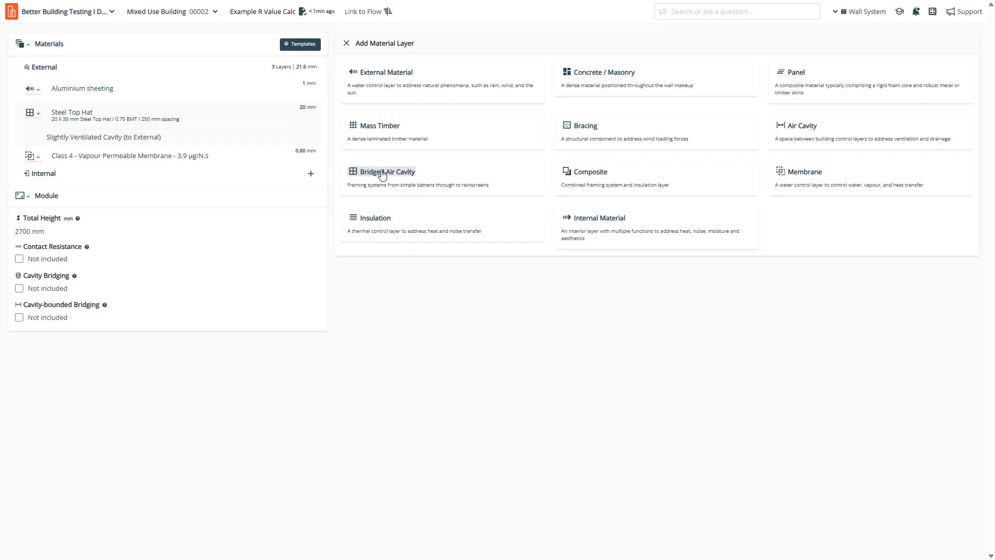
pyautogui.click(383, 220)
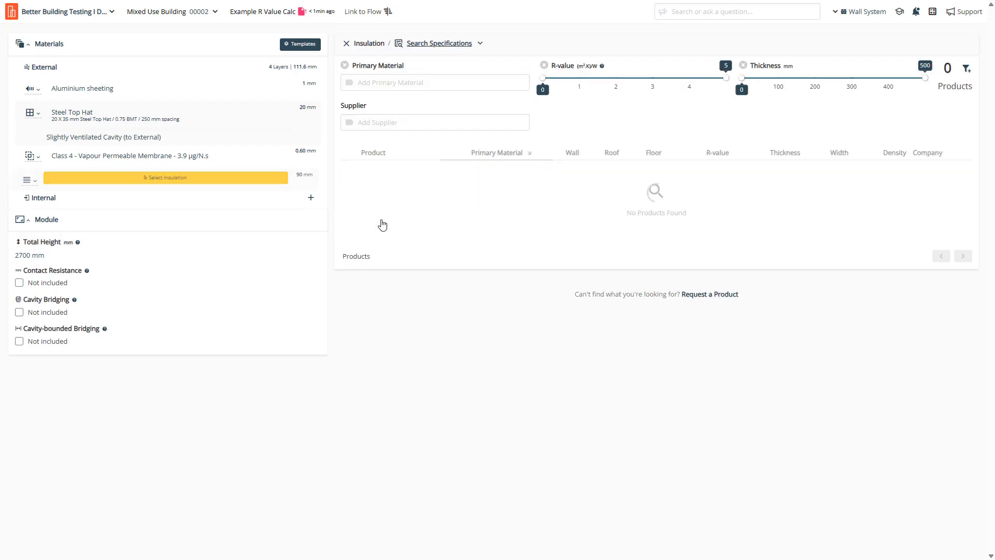
pyautogui.click(480, 43)
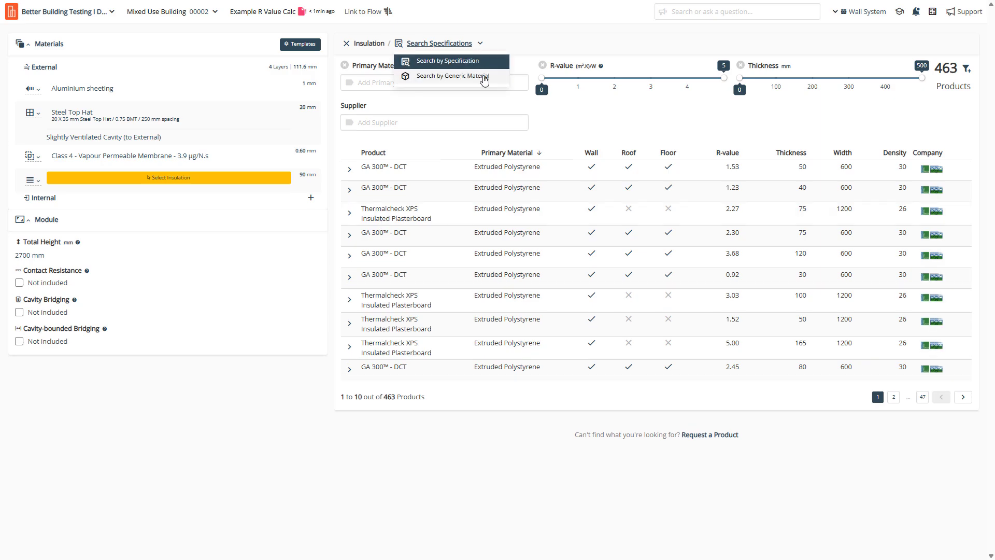
pyautogui.click(485, 80)
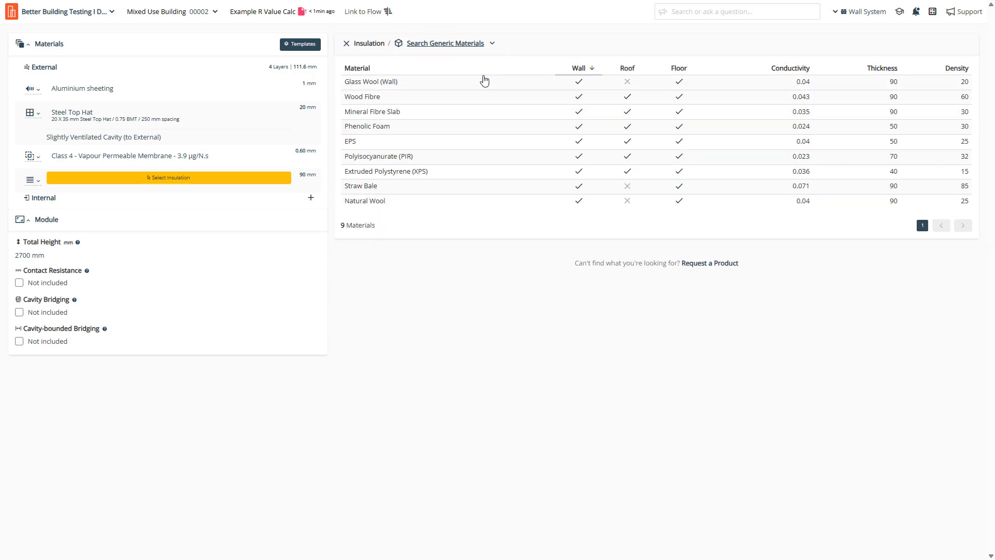
pyautogui.click(395, 87)
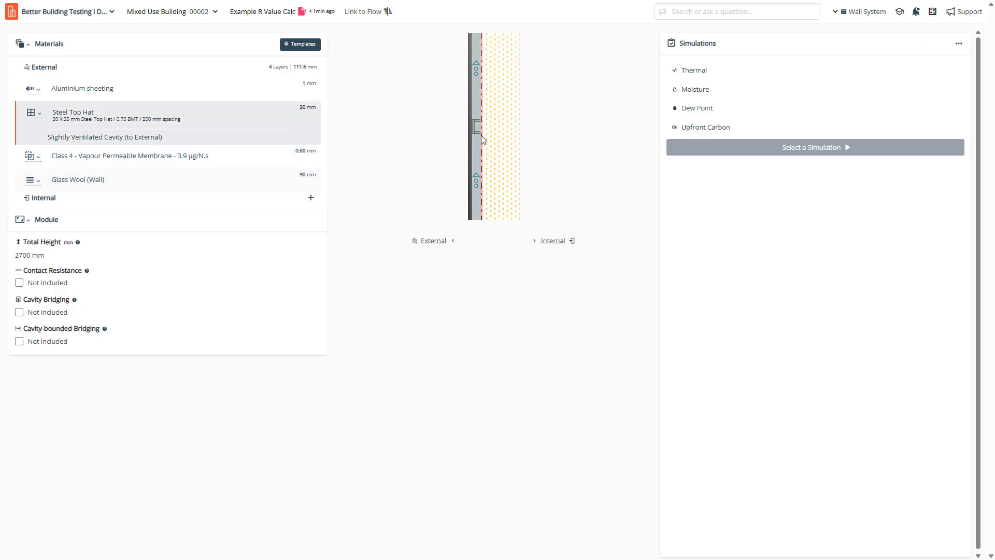
pyautogui.click(40, 184)
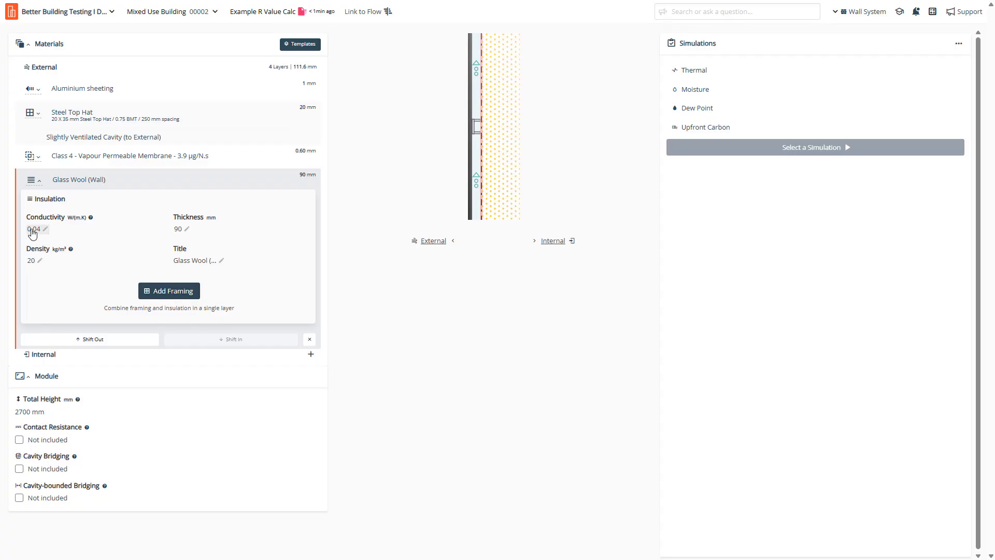
# Frame the glass wool layer with generic 90 X 35 mm Timber Studs at 600 mm spacing.
pyautogui.click(166, 293)
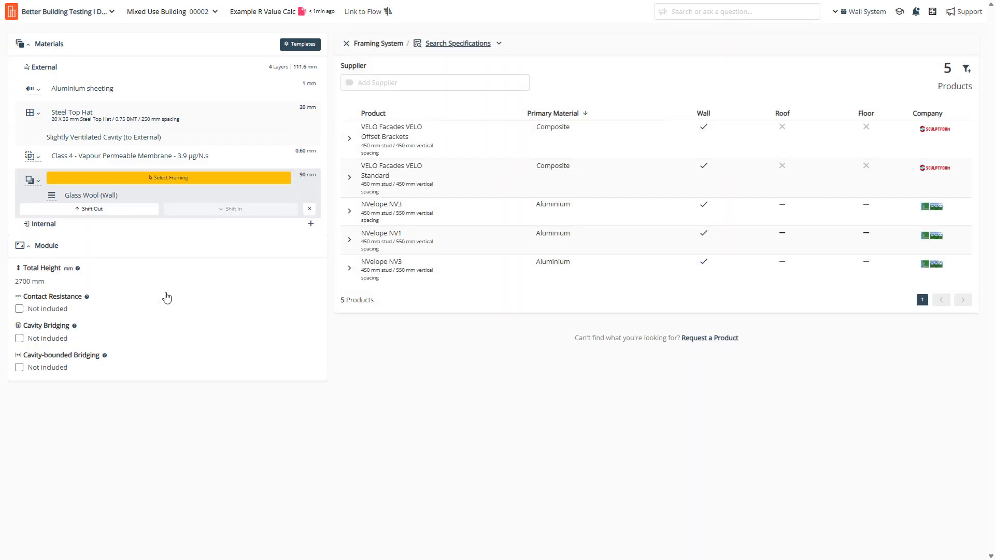
pyautogui.click(499, 44)
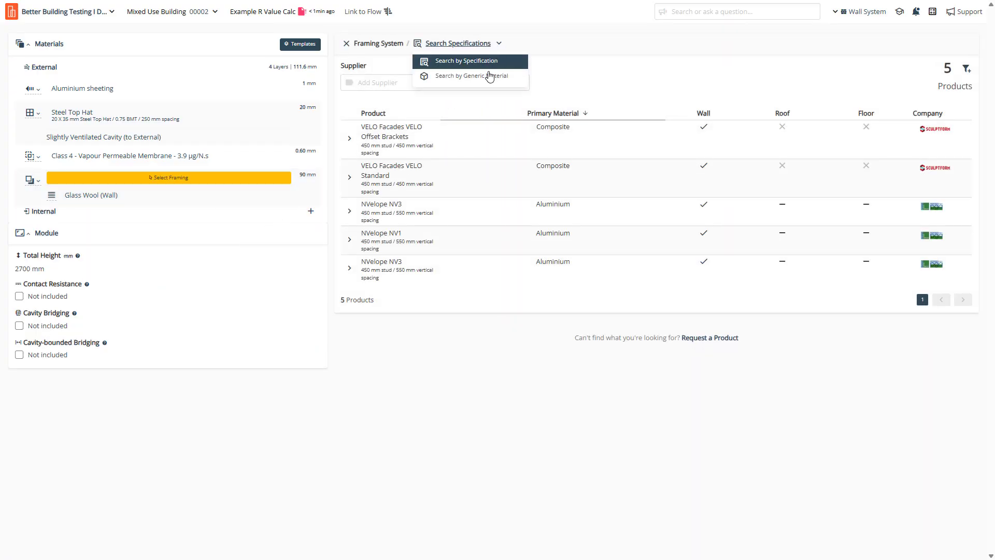
pyautogui.click(482, 75)
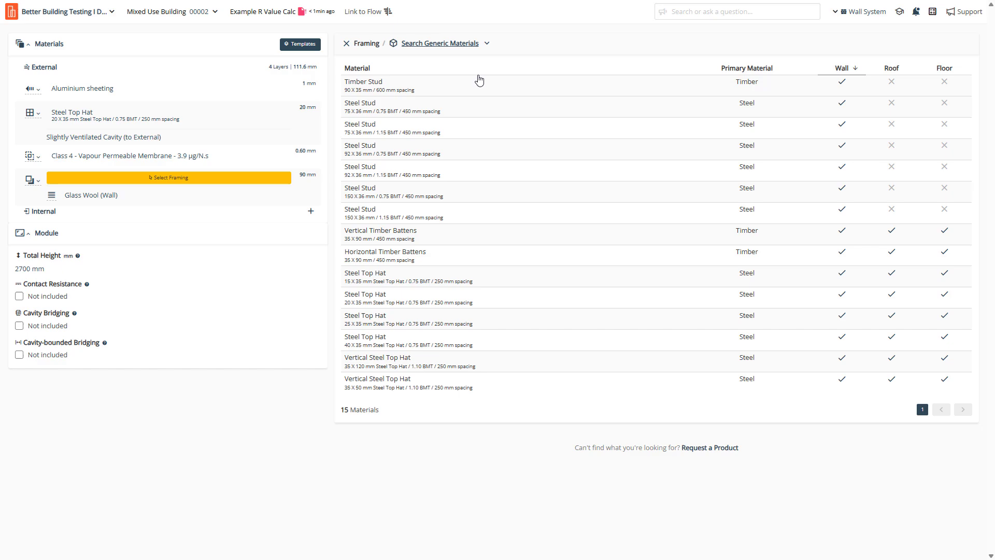
pyautogui.click(368, 91)
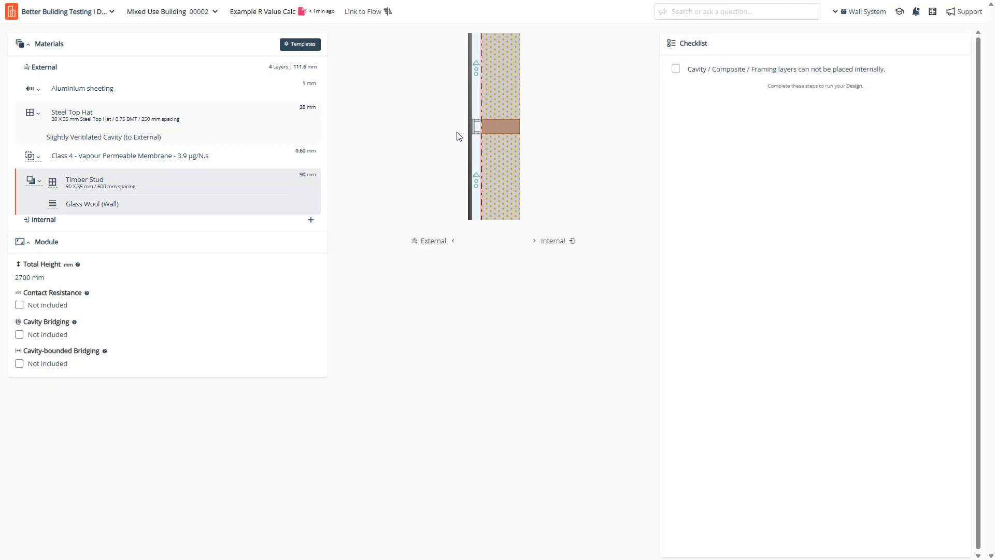
pyautogui.click(40, 180)
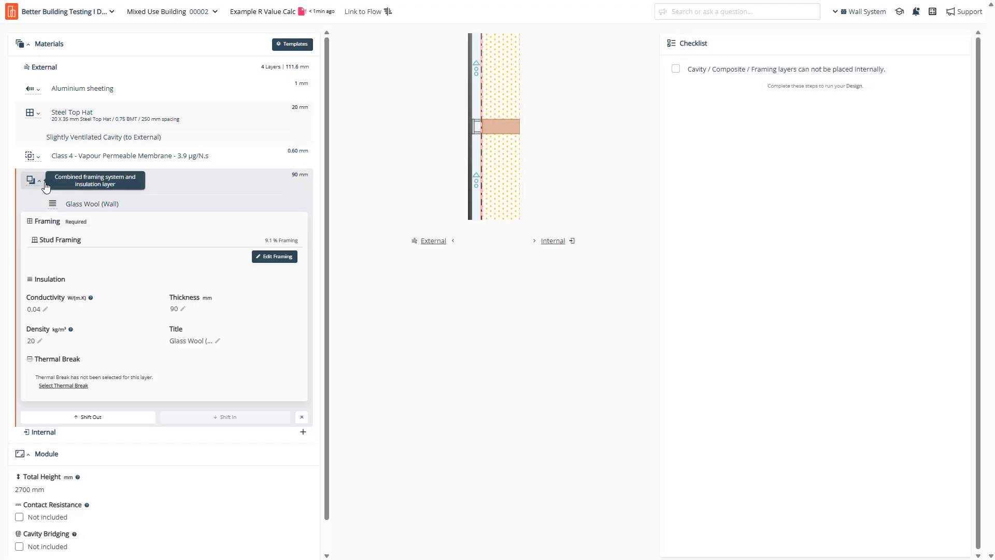
# Set the Timber Stud framing to conductivity 0.13, 460 mm spacing, 3 noggings, taller frame height, and save.
pyautogui.click(277, 257)
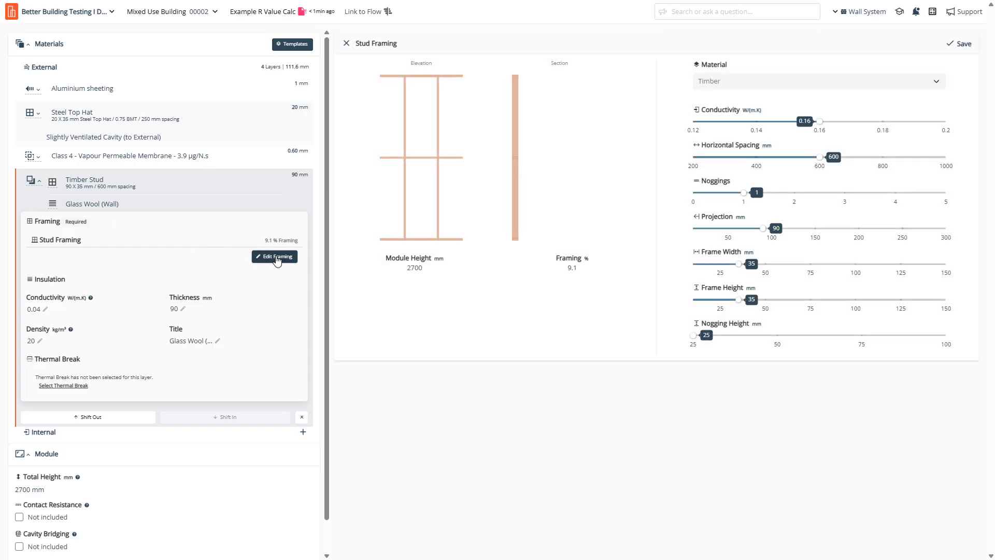
pyautogui.click(738, 123)
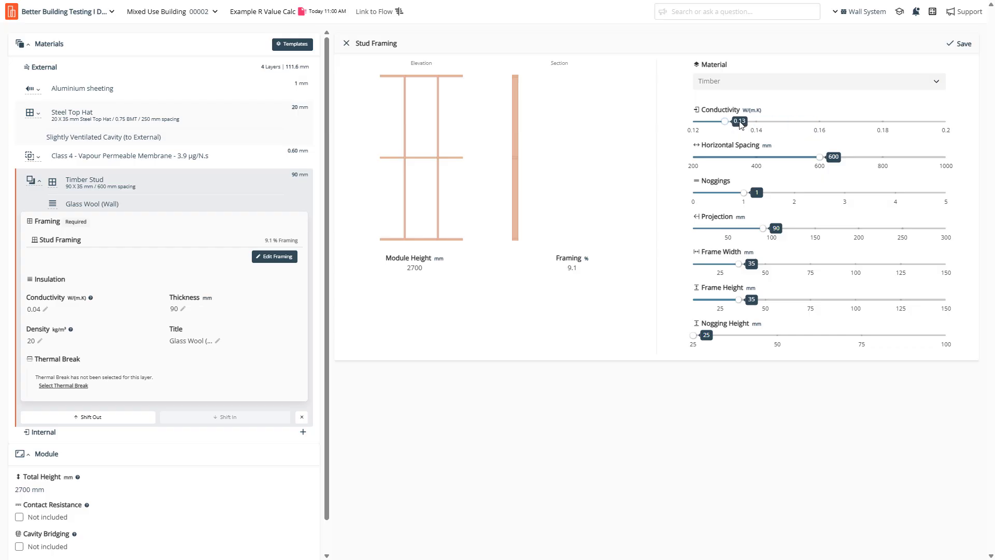
pyautogui.click(786, 157)
pyautogui.press('Left')
pyautogui.press('Left')
pyautogui.press('Left')
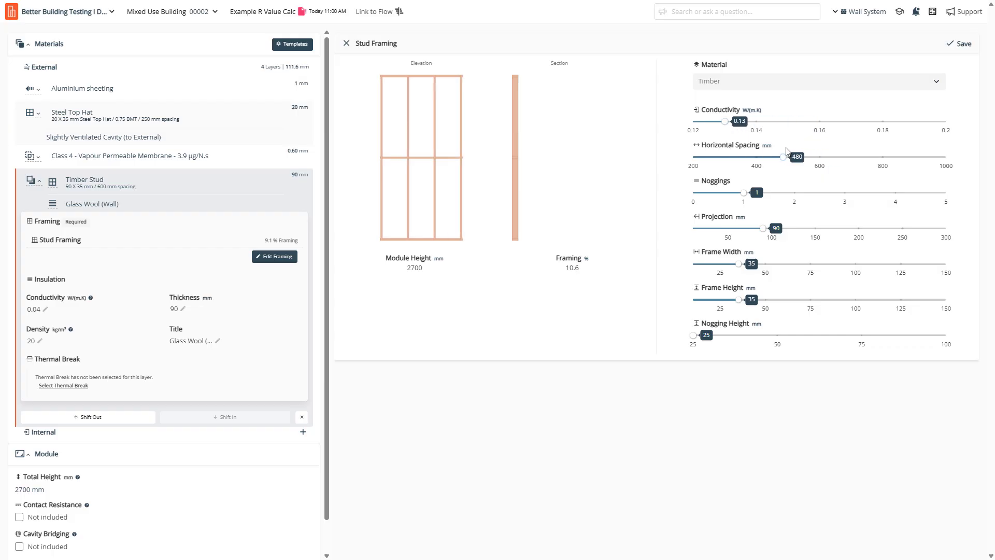
pyautogui.click(844, 193)
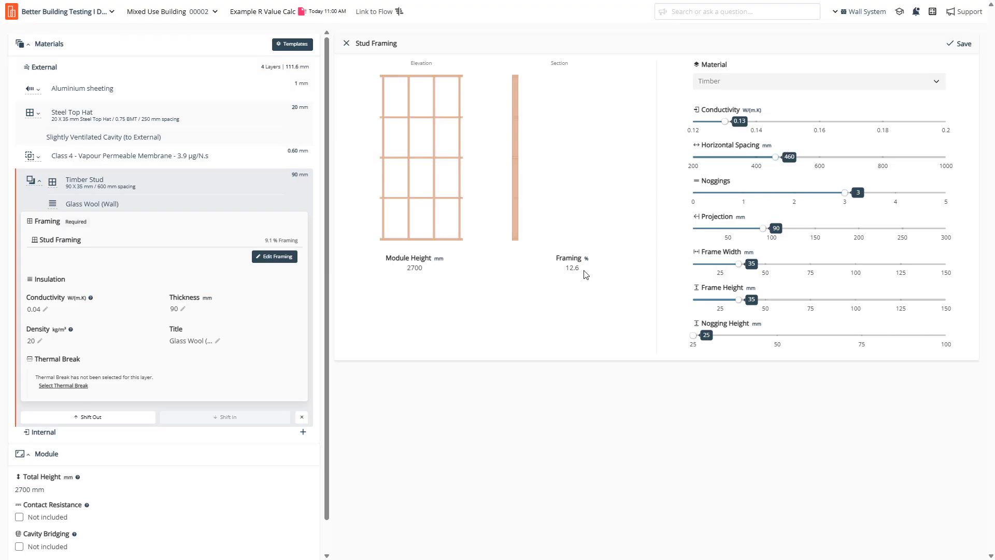
pyautogui.moveTo(583, 273); pyautogui.dragTo(550, 274)
pyautogui.moveTo(739, 301); pyautogui.dragTo(812, 305)
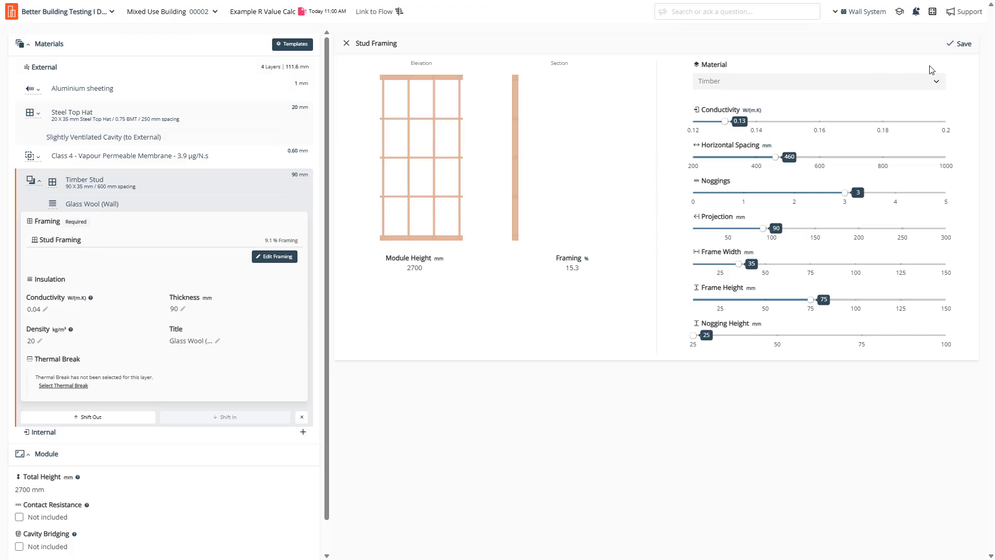
pyautogui.click(961, 44)
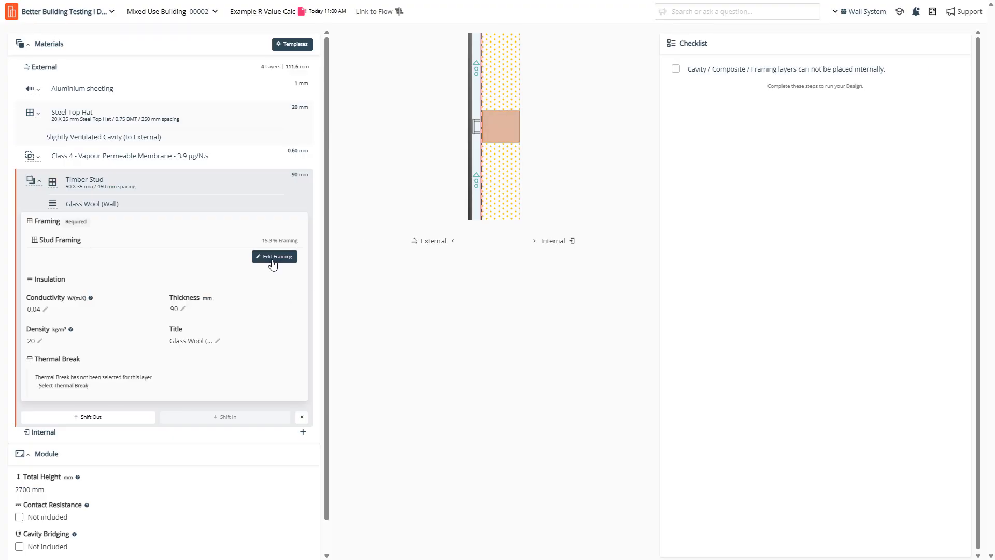
# Add a 13 mm generic Gypsum plasterboard internal lining, bringing the wall to 124.6 mm.
pyautogui.click(303, 433)
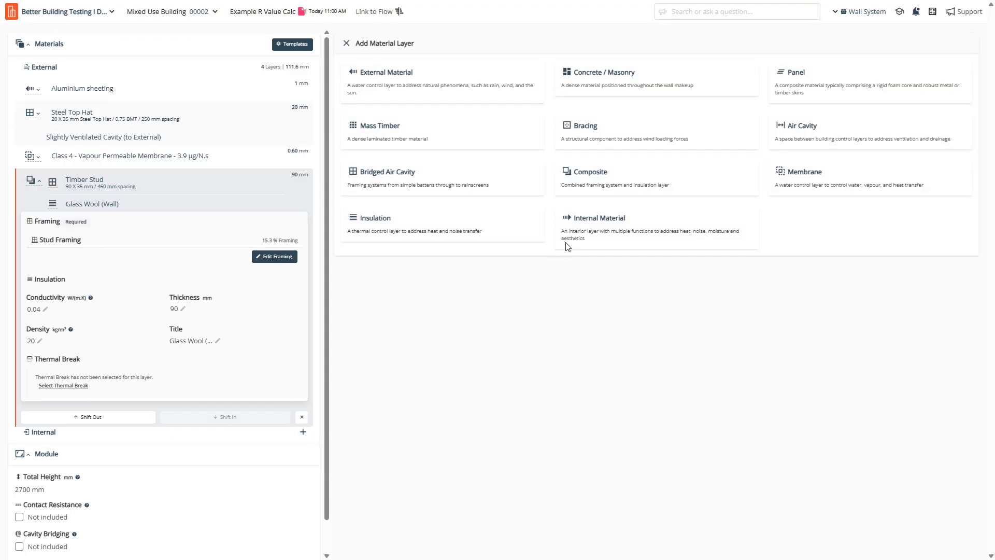
pyautogui.click(600, 226)
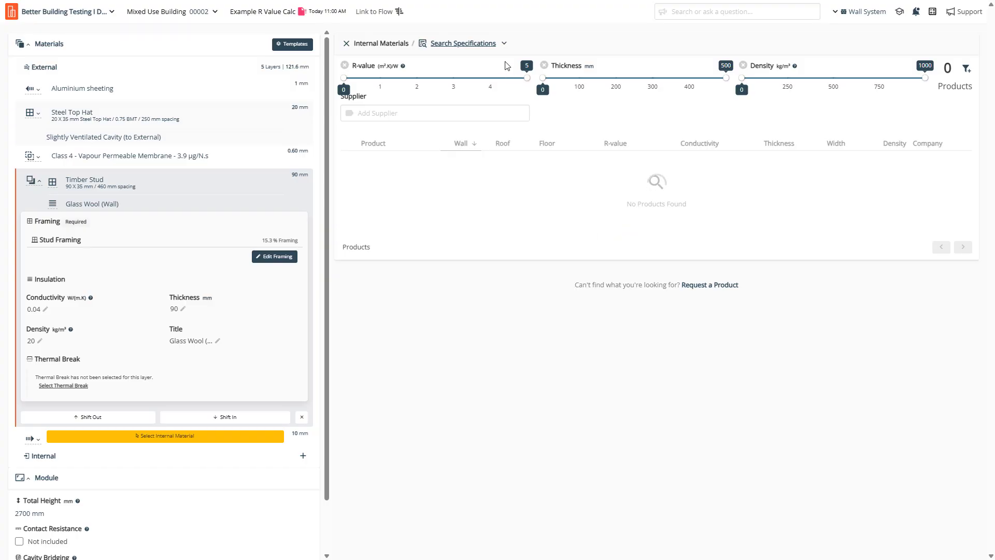
pyautogui.click(504, 43)
pyautogui.click(504, 76)
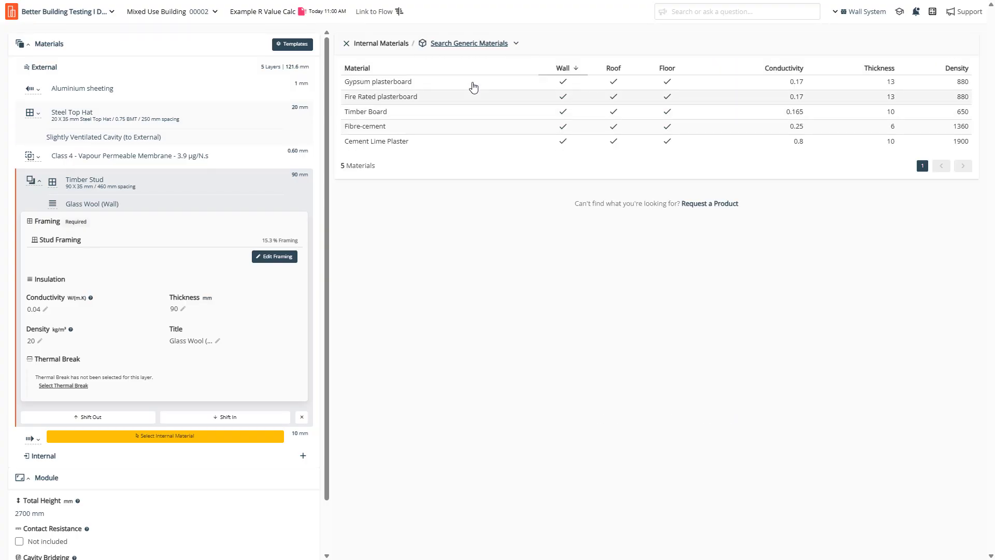
pyautogui.click(473, 83)
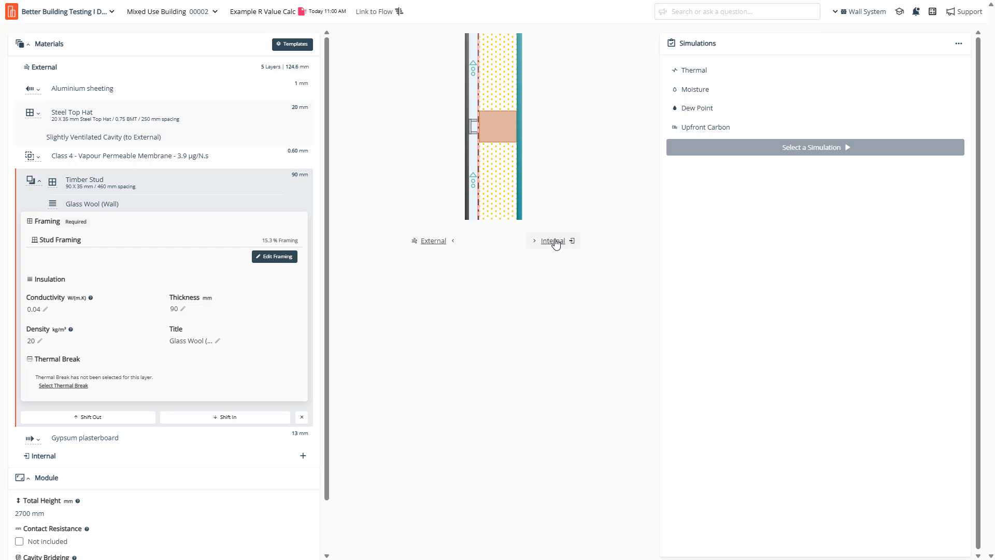
pyautogui.click(34, 181)
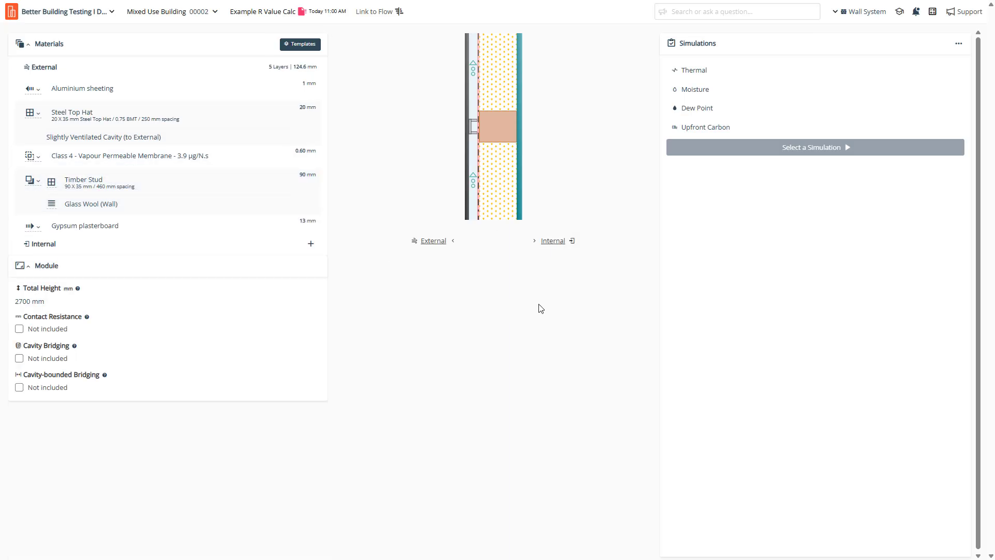
# Run the Thermal simulation and view detailed results: R-value 1.93 summer, 2.04 winter.
pyautogui.click(697, 72)
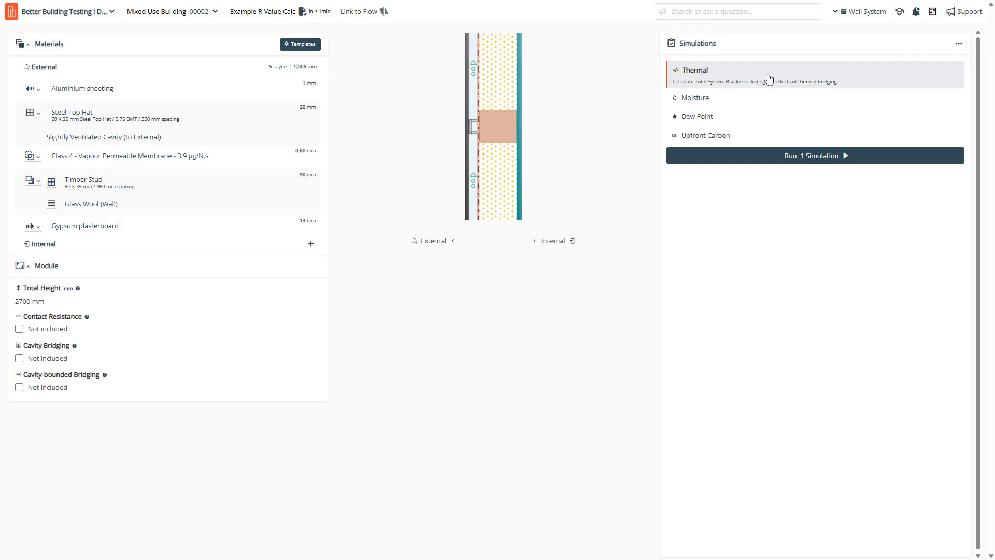
pyautogui.click(813, 158)
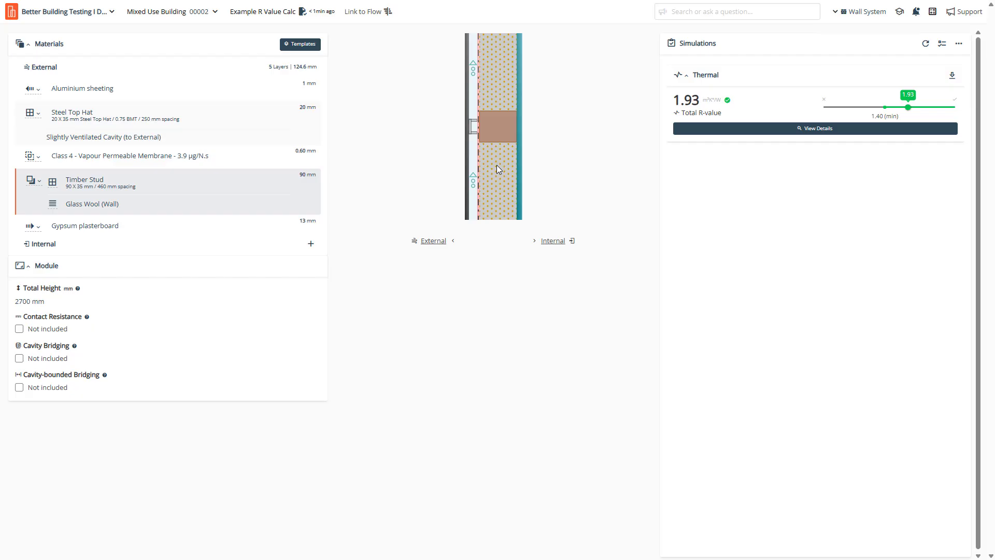
pyautogui.click(714, 129)
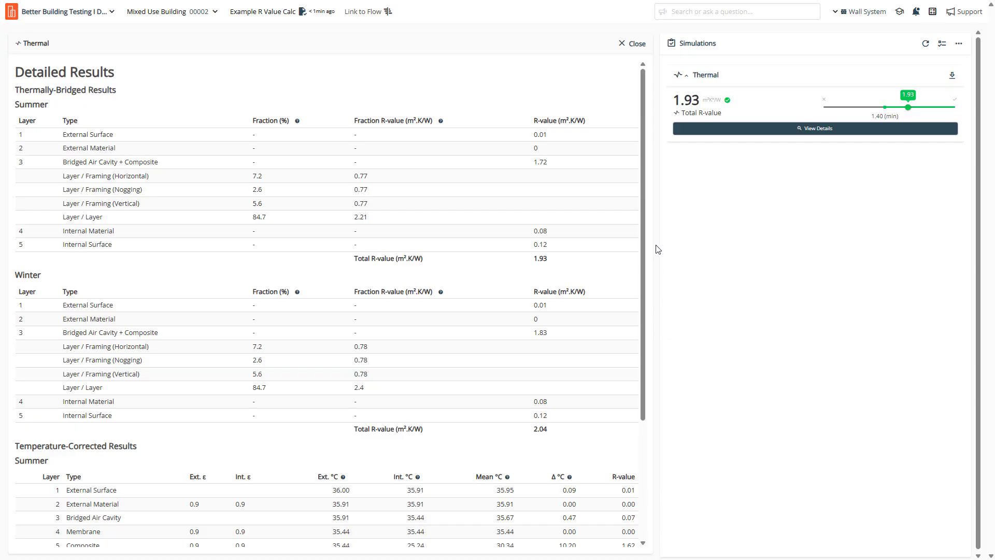
# Glance at the project's other designs, then reopen the wall's detailed thermal results table.
pyautogui.click(629, 44)
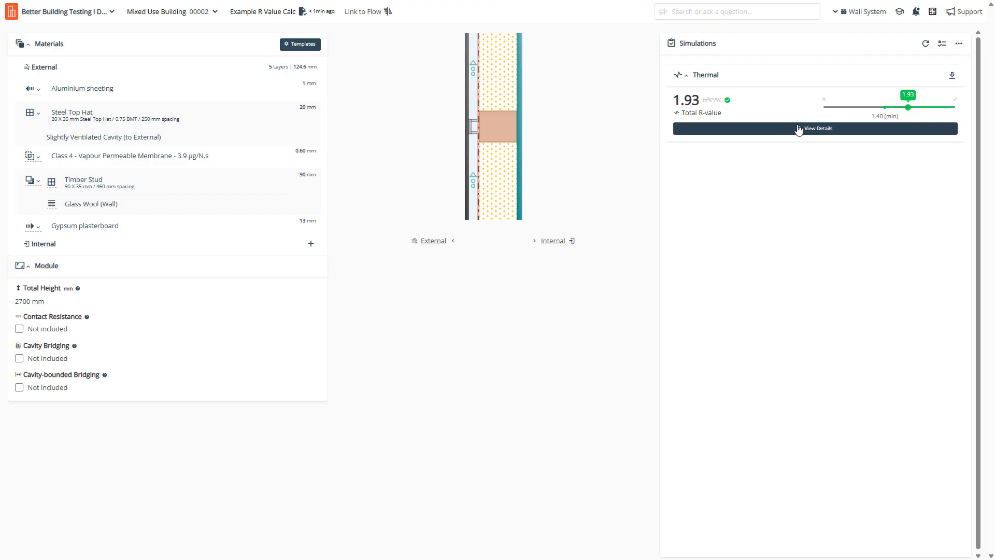
pyautogui.click(200, 11)
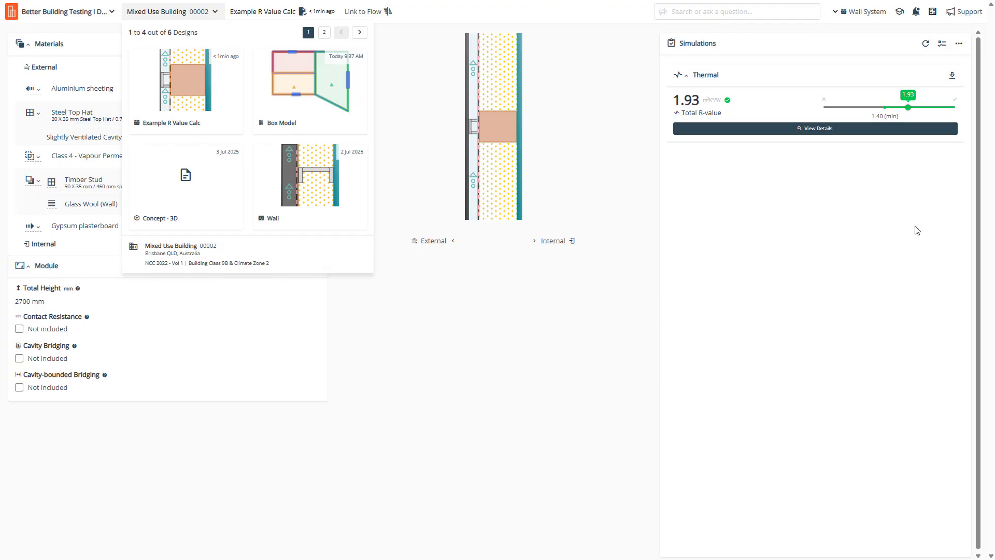
pyautogui.click(822, 129)
pyautogui.click(823, 130)
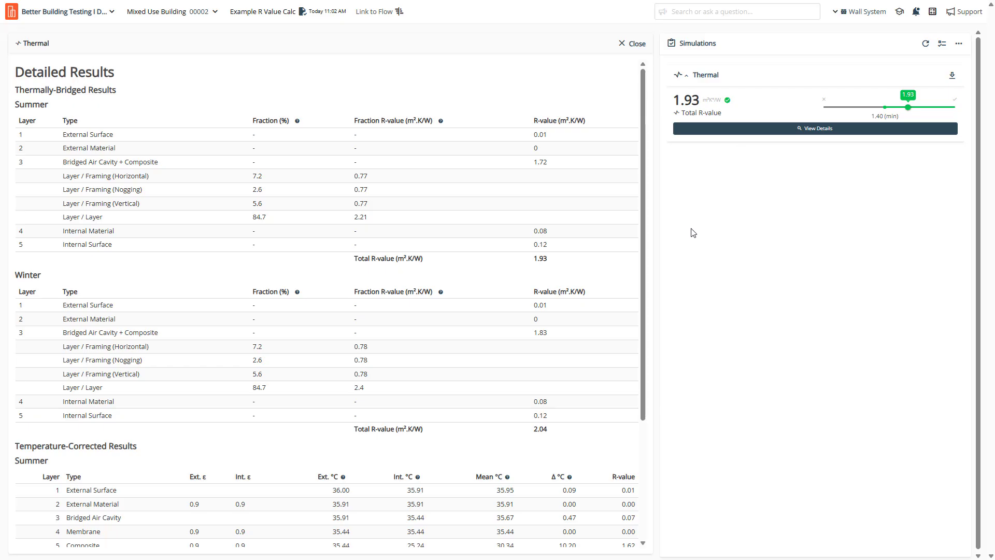
# Review the Summer and Winter layer R-values, including the bridged cavity's 1.72, then close the table.
pyautogui.moveTo(642, 91)
pyautogui.mouseDown()
pyautogui.moveTo(642, 102)
pyautogui.moveTo(644, 91)
pyautogui.mouseUp()
pyautogui.moveTo(62, 135); pyautogui.dragTo(129, 135)
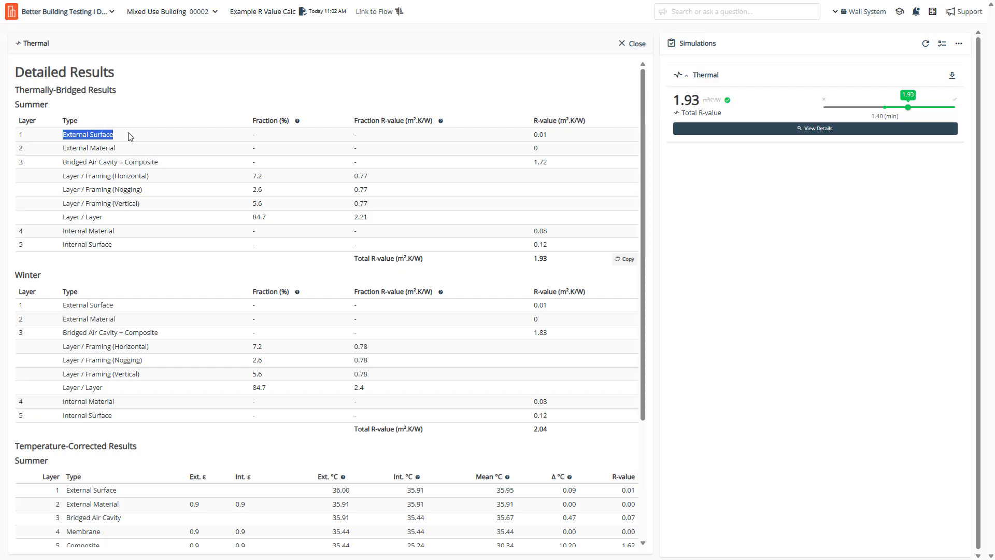
pyautogui.moveTo(62, 148); pyautogui.dragTo(124, 149)
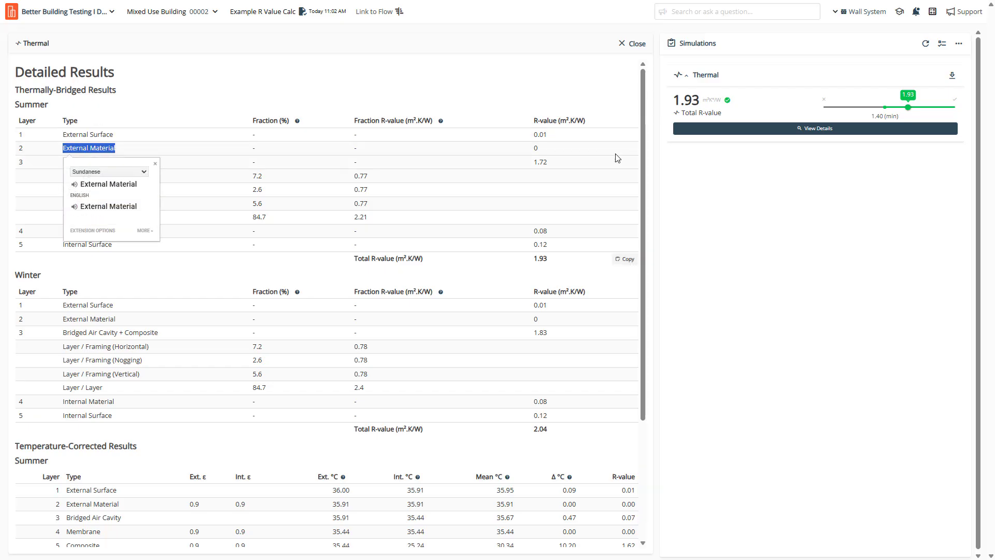
pyautogui.moveTo(553, 166); pyautogui.dragTo(528, 166)
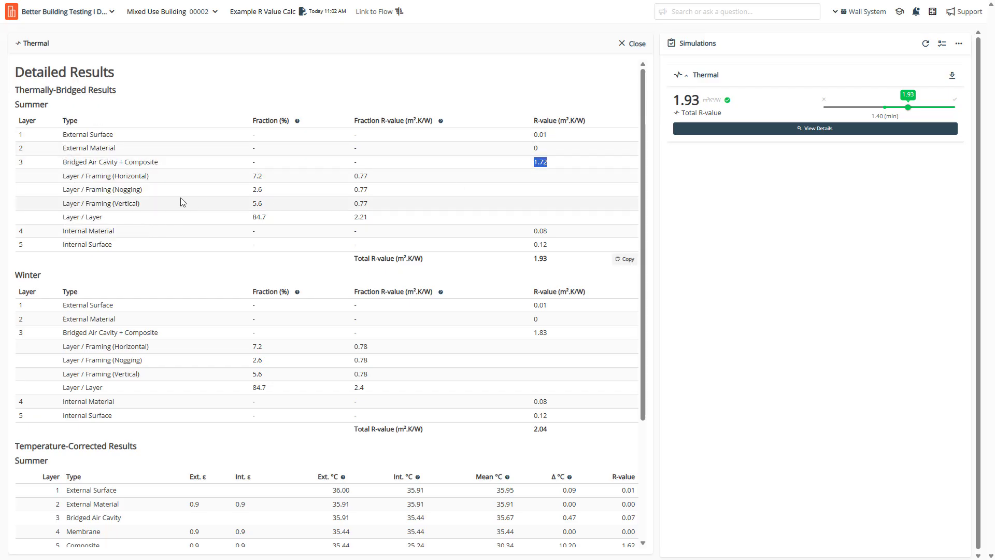
pyautogui.moveTo(62, 162); pyautogui.dragTo(161, 162)
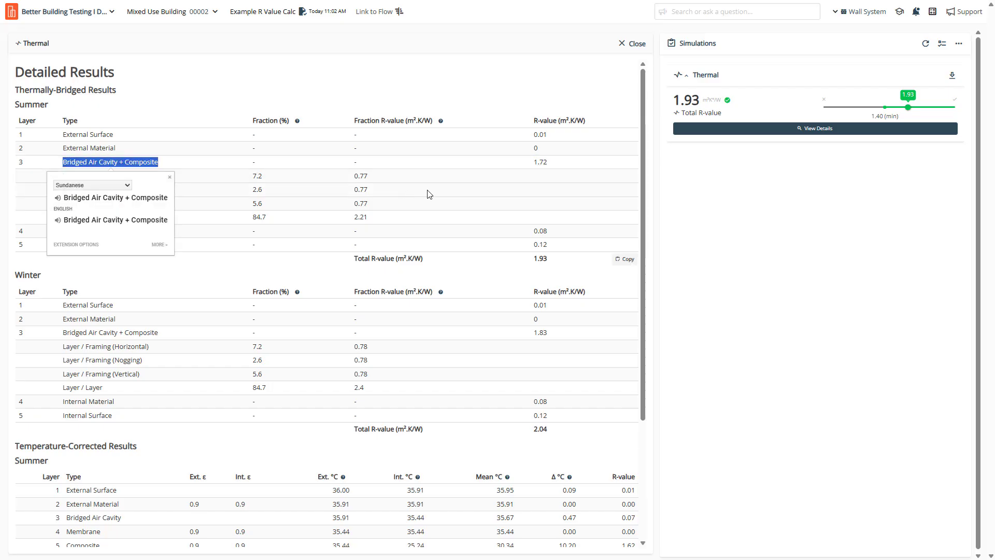
pyautogui.click(553, 164)
pyautogui.moveTo(553, 164); pyautogui.dragTo(528, 165)
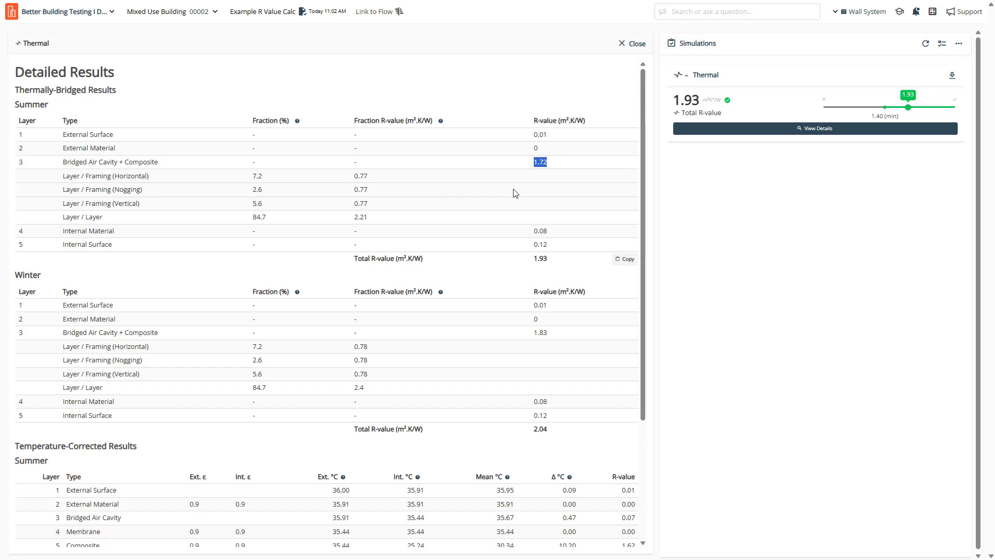
pyautogui.scroll(-3, 515, 192)
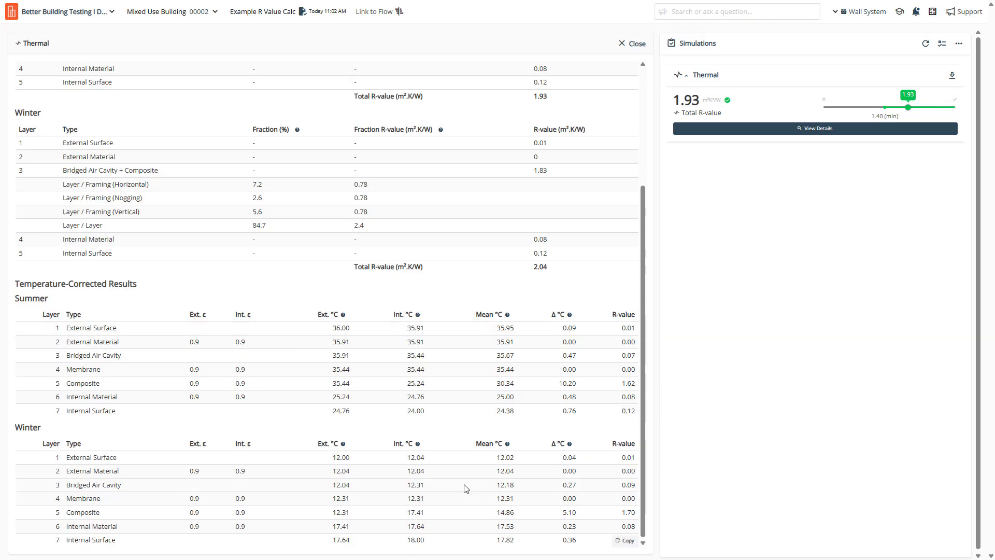
pyautogui.scroll(3, 464, 488)
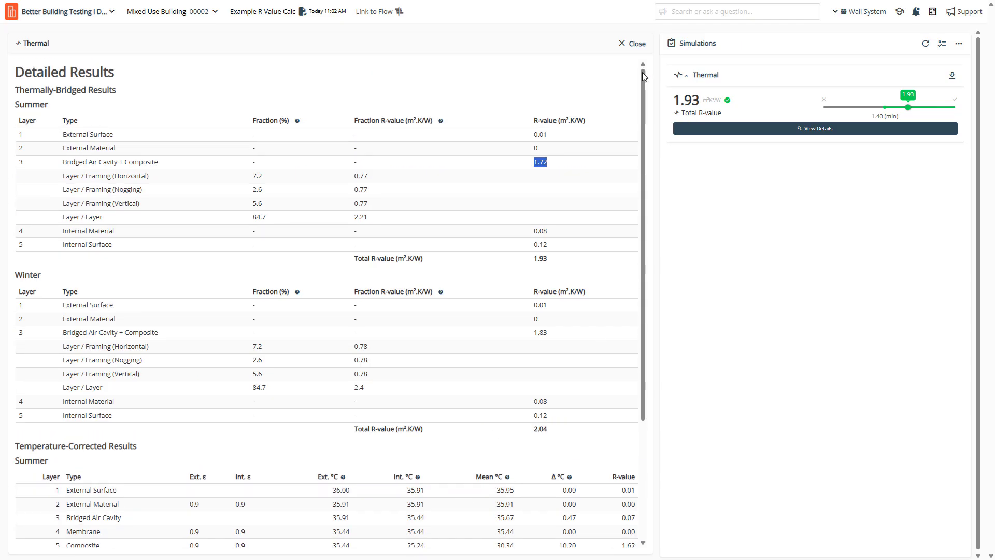
pyautogui.click(637, 44)
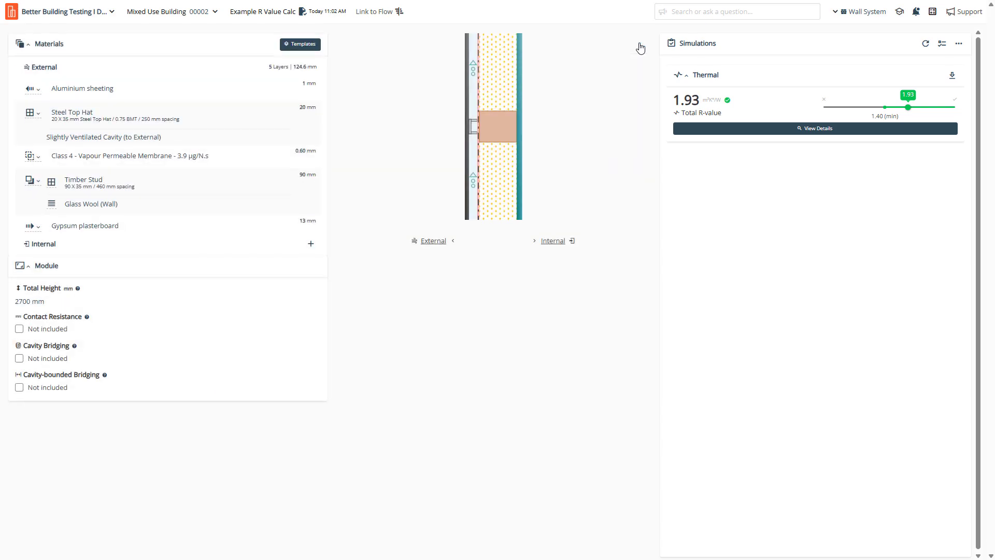
# Select the Glass Wool layer, expand Timber Stud, and save its framing settings.
pyautogui.click(176, 207)
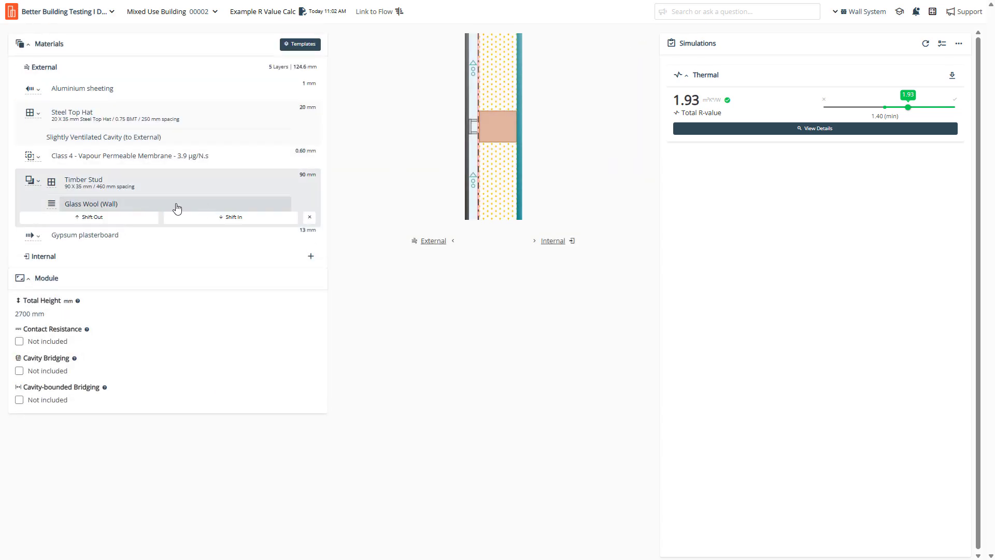
pyautogui.click(39, 181)
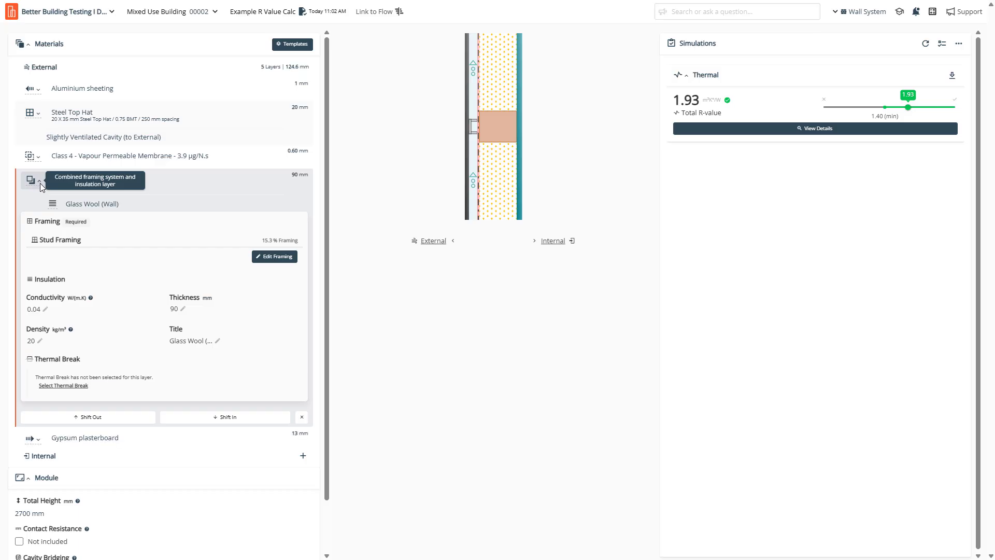
pyautogui.click(270, 258)
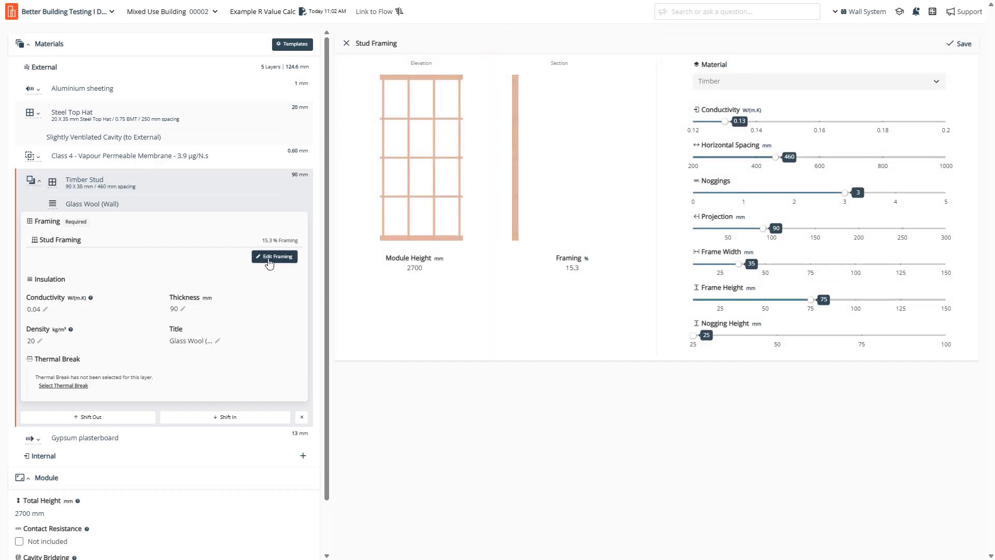
pyautogui.click(960, 43)
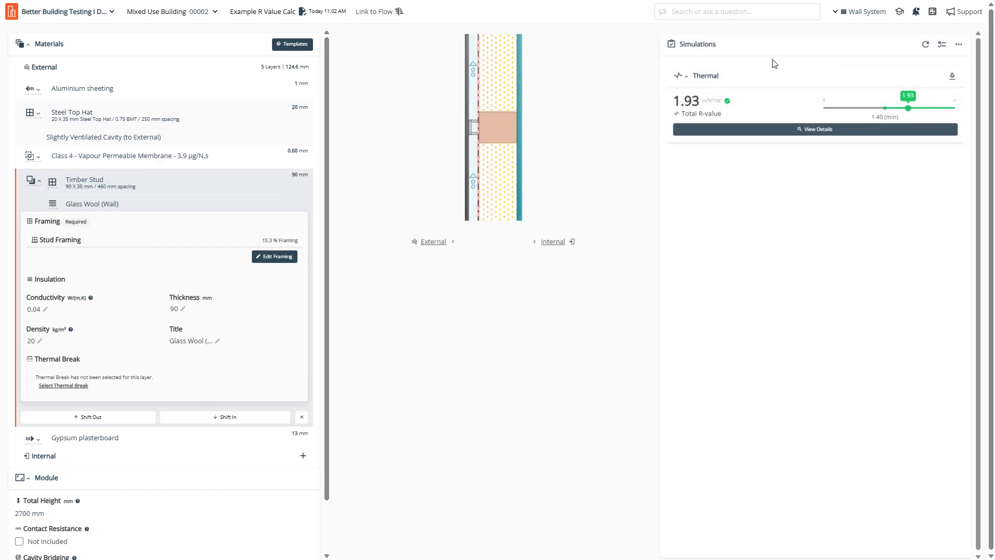
# Replace the stud framing with generic Steel Stud 92 x 36 mm / 0.75 BMT.
pyautogui.click(93, 185)
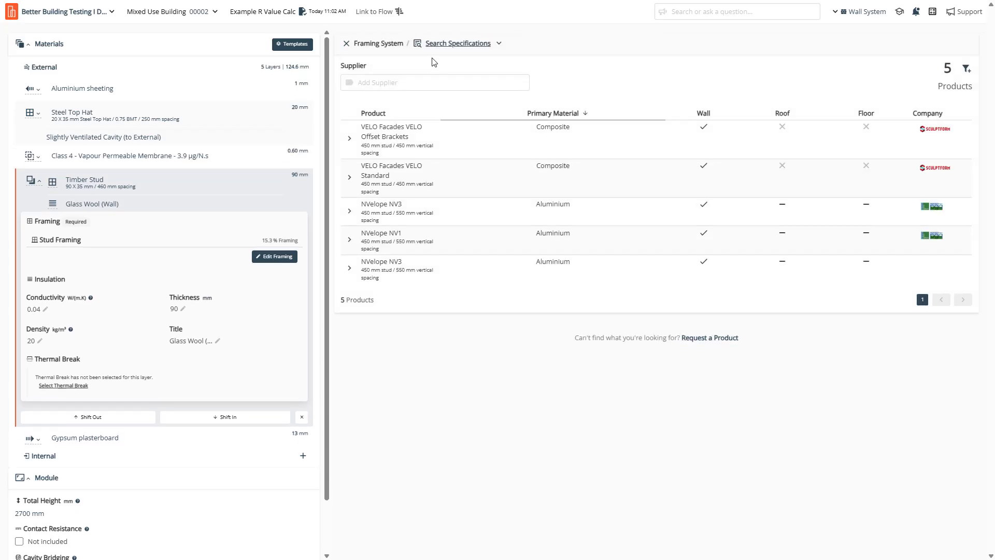
pyautogui.click(500, 45)
pyautogui.click(471, 76)
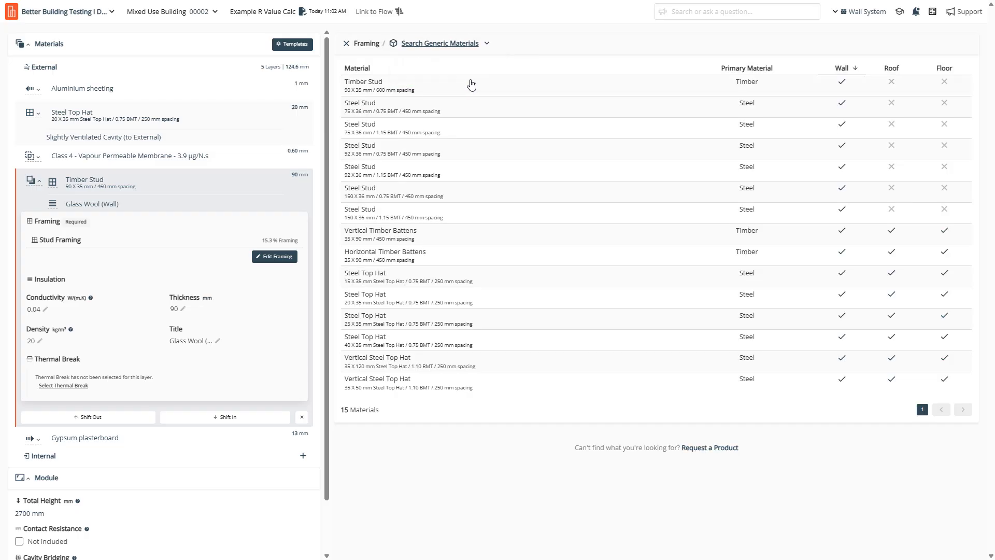
pyautogui.click(424, 154)
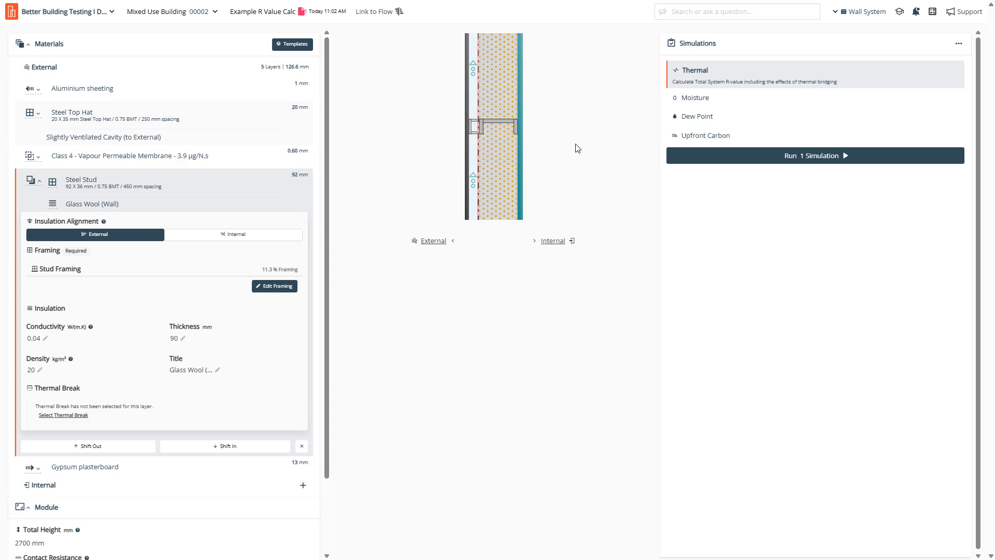
# Simulate the steel-stud wall (R-value 1.13) and read the Contact Resistance explanation.
pyautogui.click(735, 161)
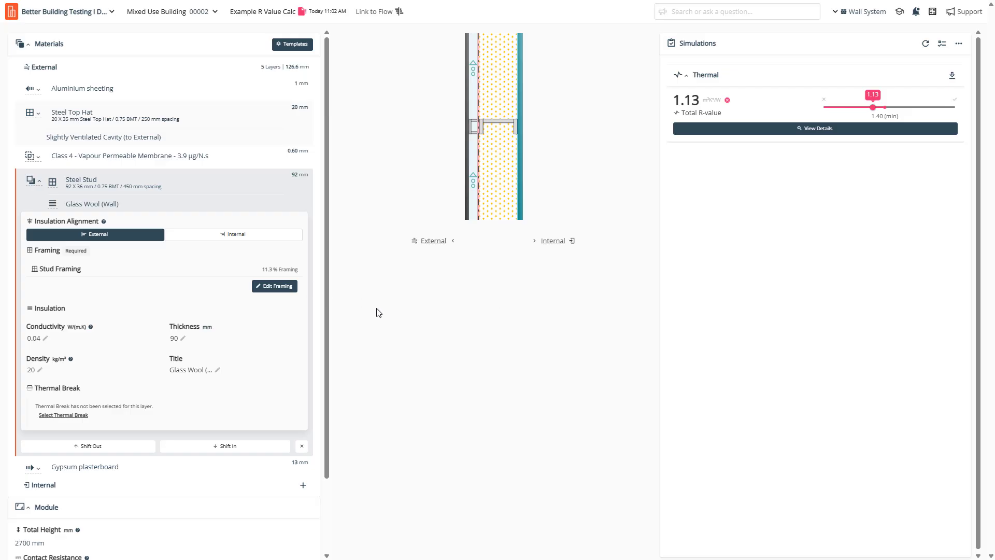
pyautogui.scroll(-2, 238, 358)
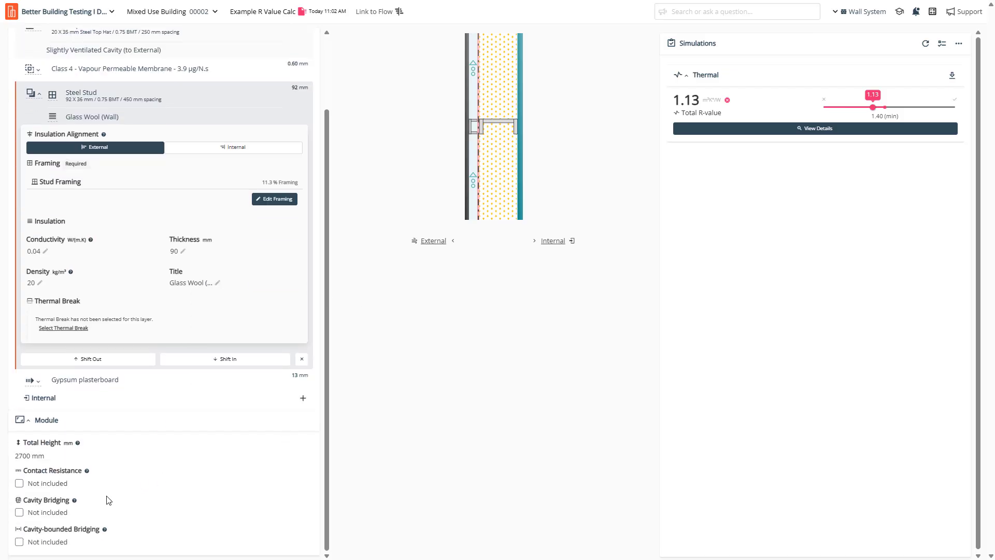
pyautogui.click(87, 471)
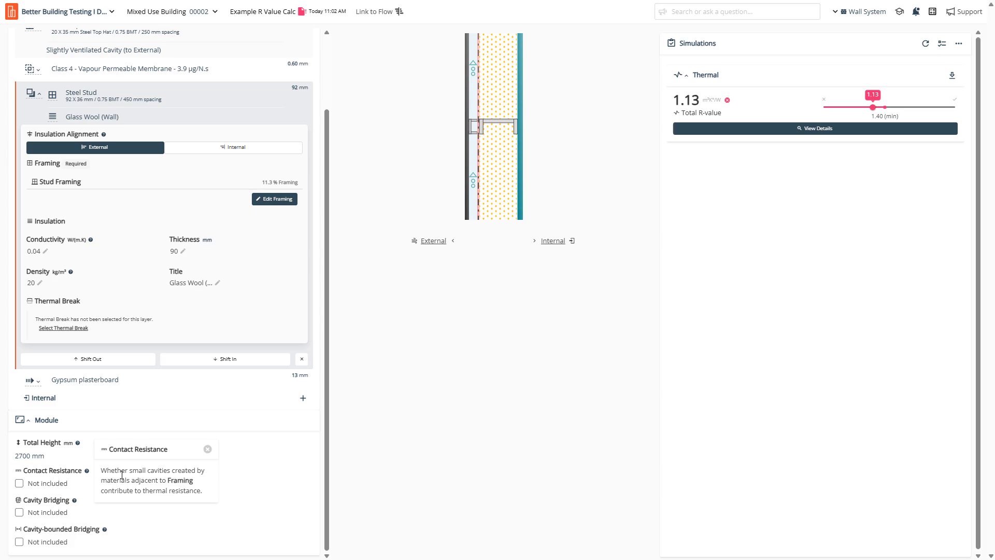
# Enable Contact Resistance and rerun, raising R-value to 1.31, then collapse the Steel Stud layer.
pyautogui.click(19, 483)
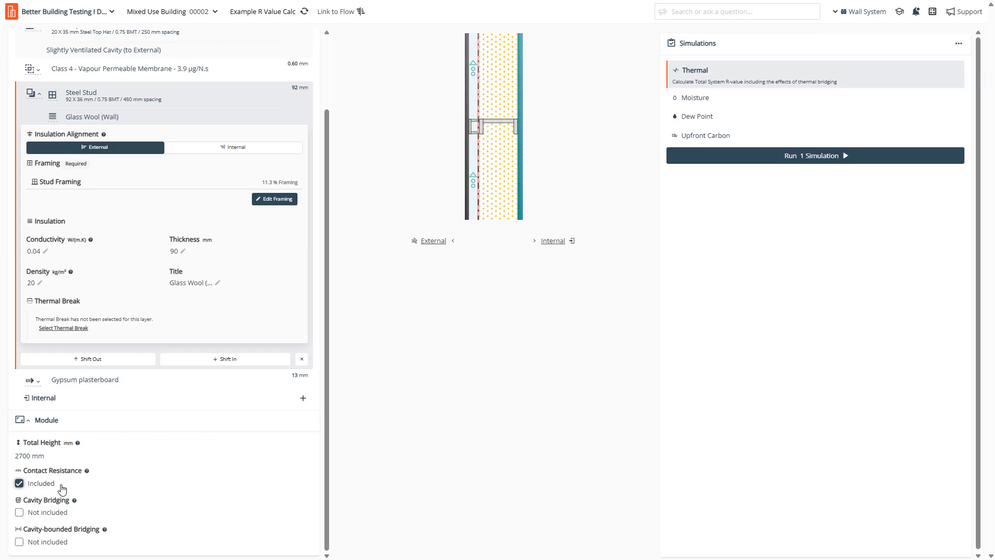
pyautogui.moveTo(87, 473)
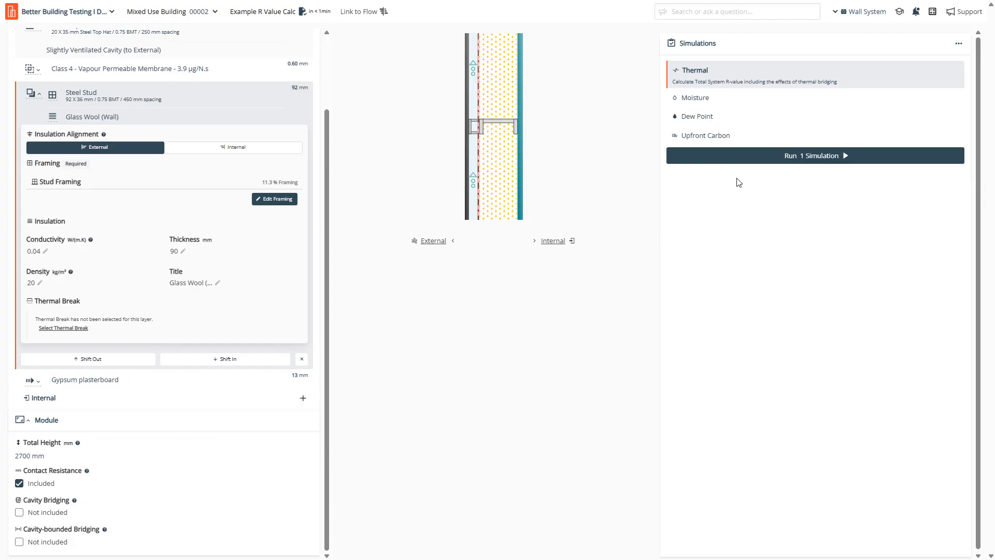
pyautogui.click(761, 157)
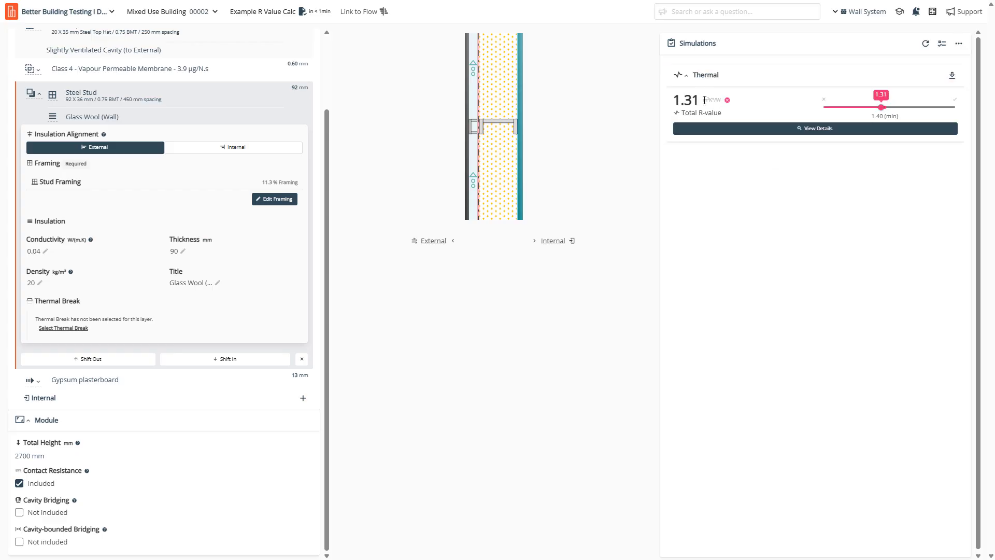
pyautogui.moveTo(698, 99); pyautogui.dragTo(669, 110)
pyautogui.click(520, 460)
pyautogui.click(40, 93)
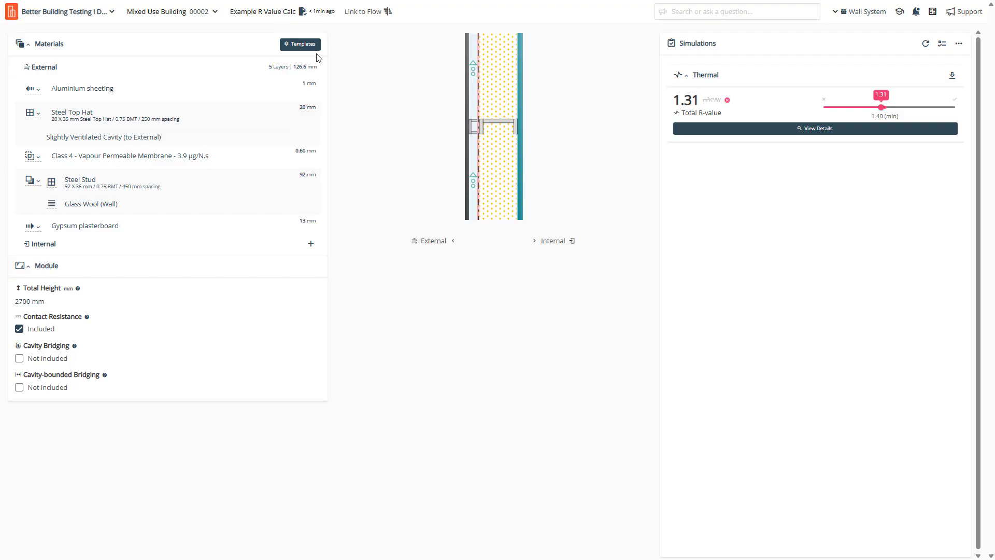
# Browse the library of 28 Typical Templates for walls.
pyautogui.click(296, 46)
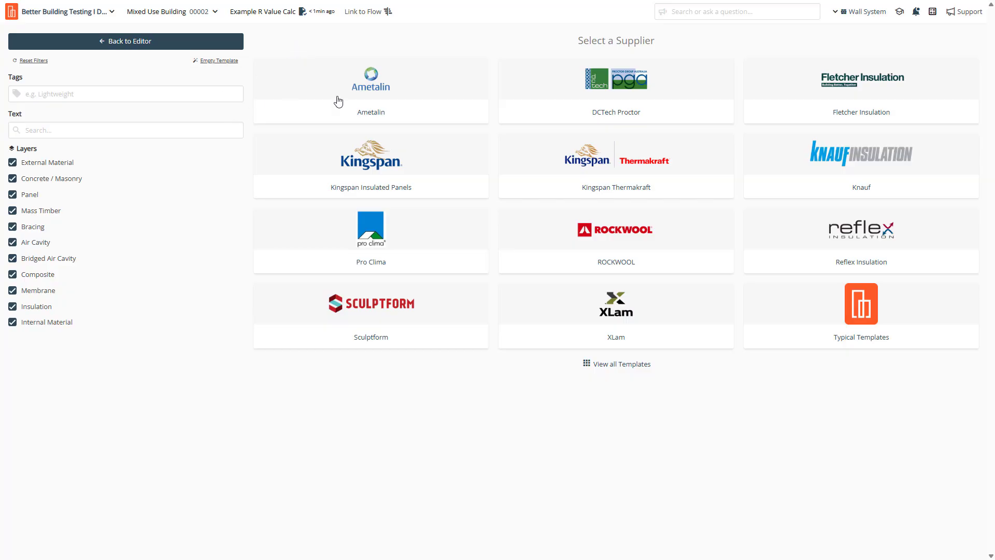
pyautogui.click(876, 318)
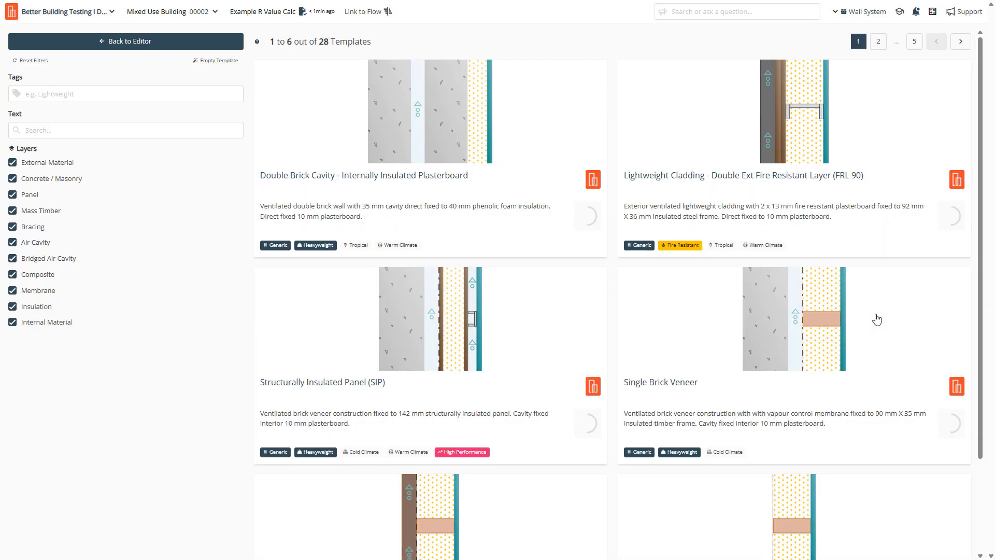
# Load the Lightweight Cladding fire resistant template, remove one Fire Rated plasterboard, and simulate: R-value 0.76.
pyautogui.click(806, 182)
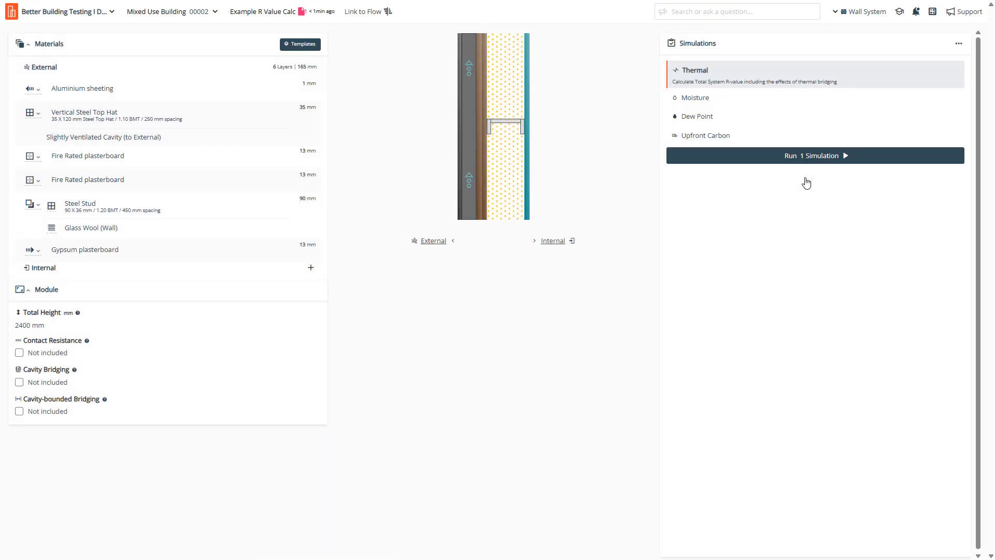
pyautogui.click(812, 160)
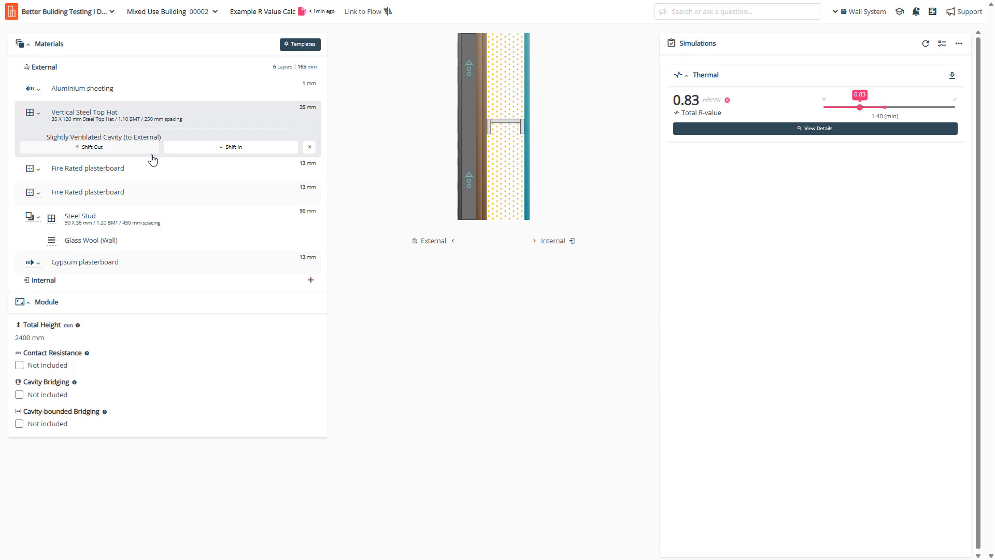
pyautogui.click(310, 171)
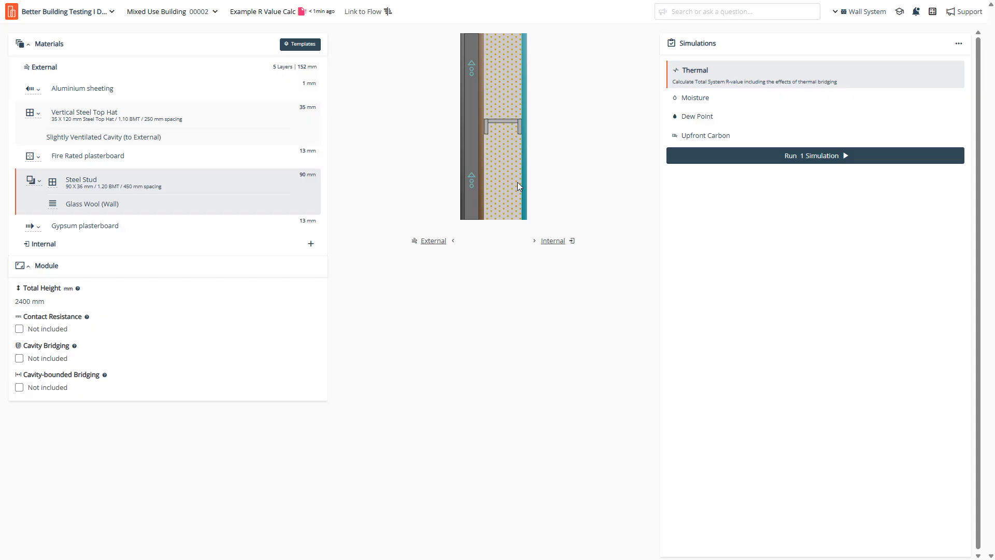
pyautogui.click(741, 161)
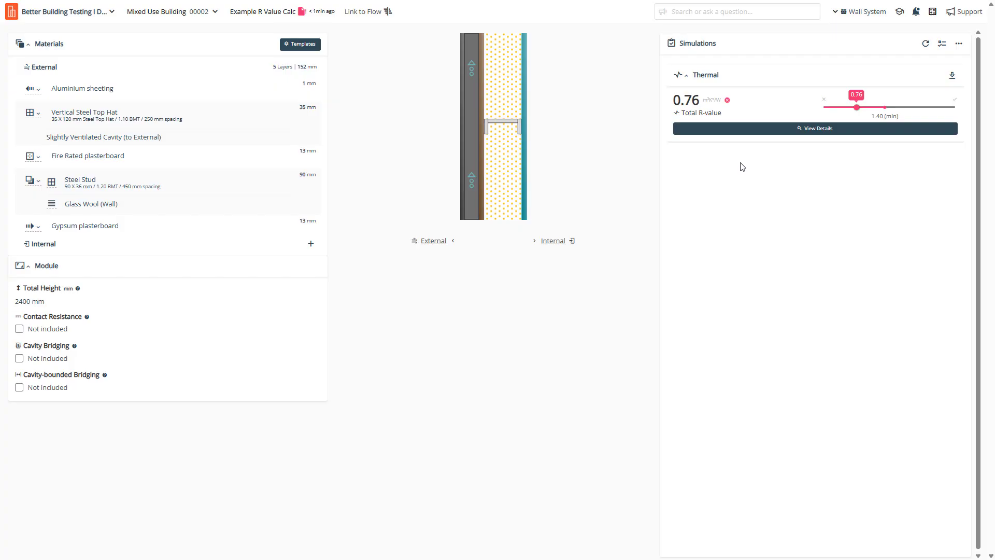
pyautogui.click(296, 47)
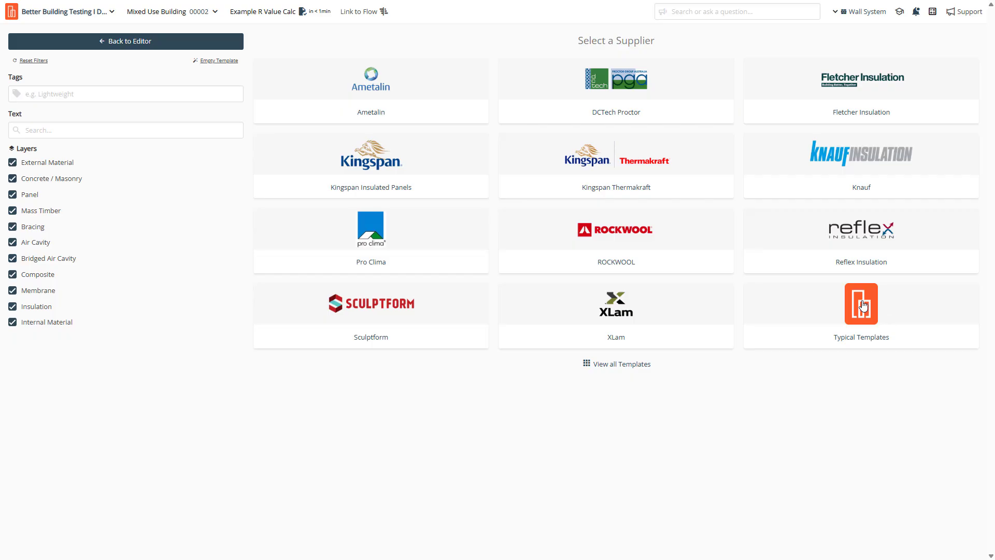
# Load Kingspan Thermakraft's Kooltherm K12 on Concrete Wall with Furring Channels template.
pyautogui.click(652, 170)
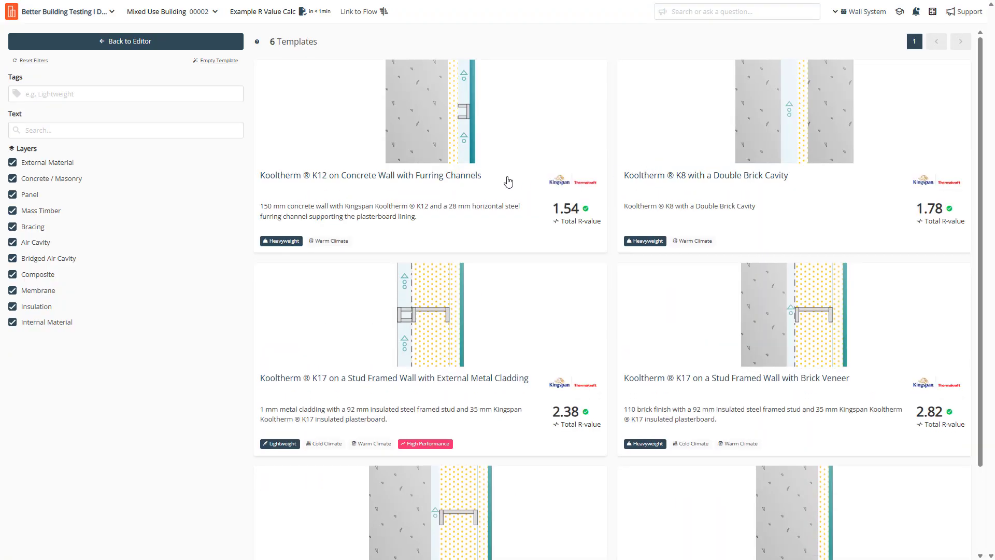
pyautogui.click(441, 177)
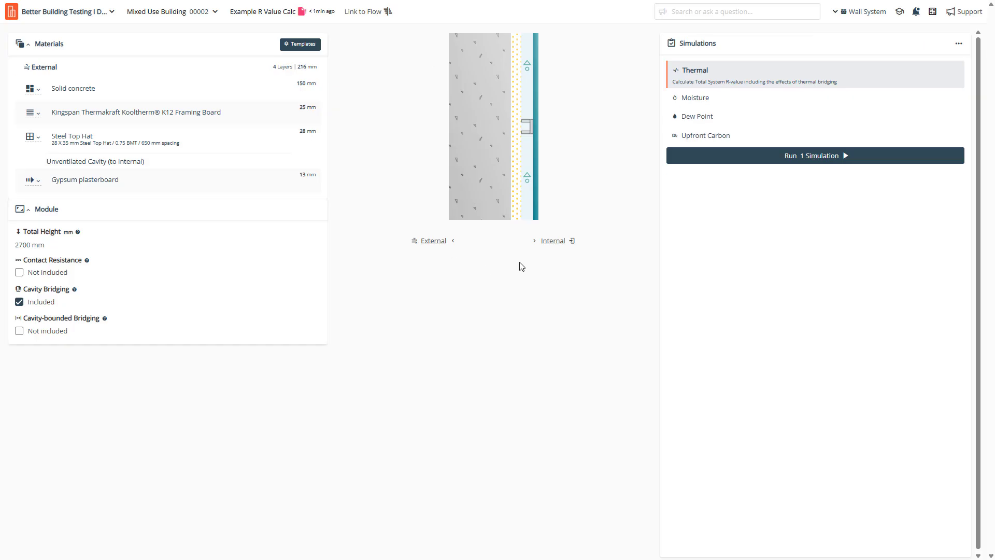
# Browse alternative insulation products for the K12 framing board, including generic materials.
pyautogui.click(78, 114)
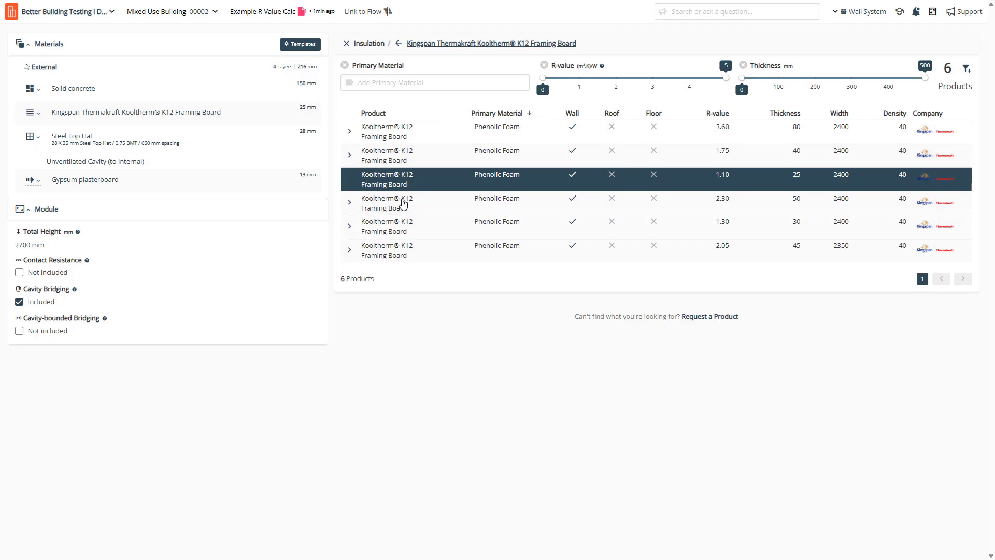
pyautogui.click(399, 43)
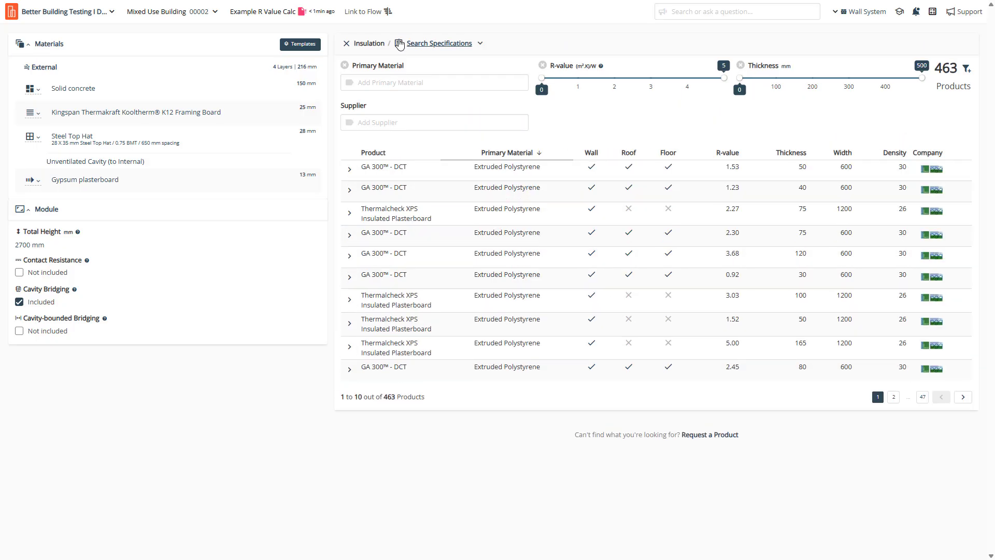
pyautogui.click(446, 43)
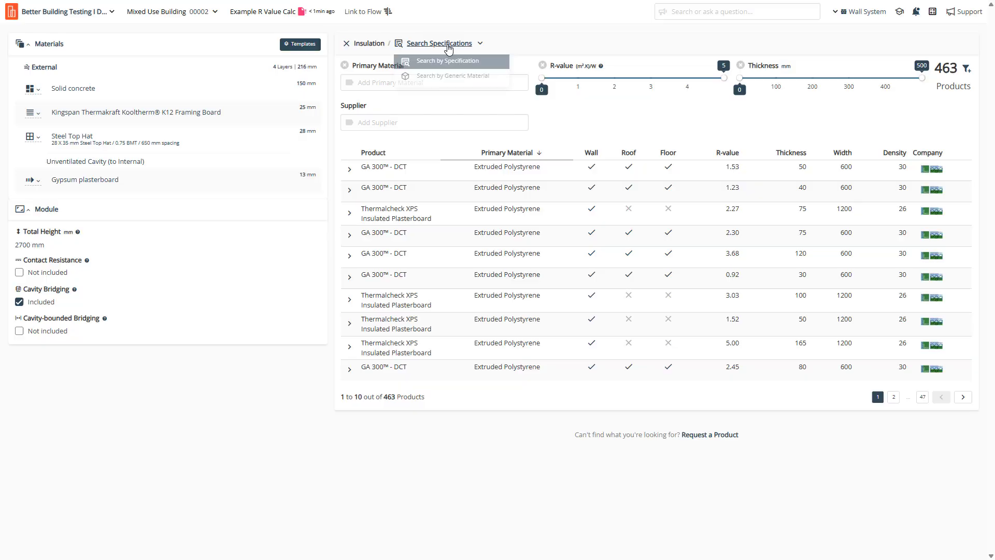
pyautogui.click(456, 77)
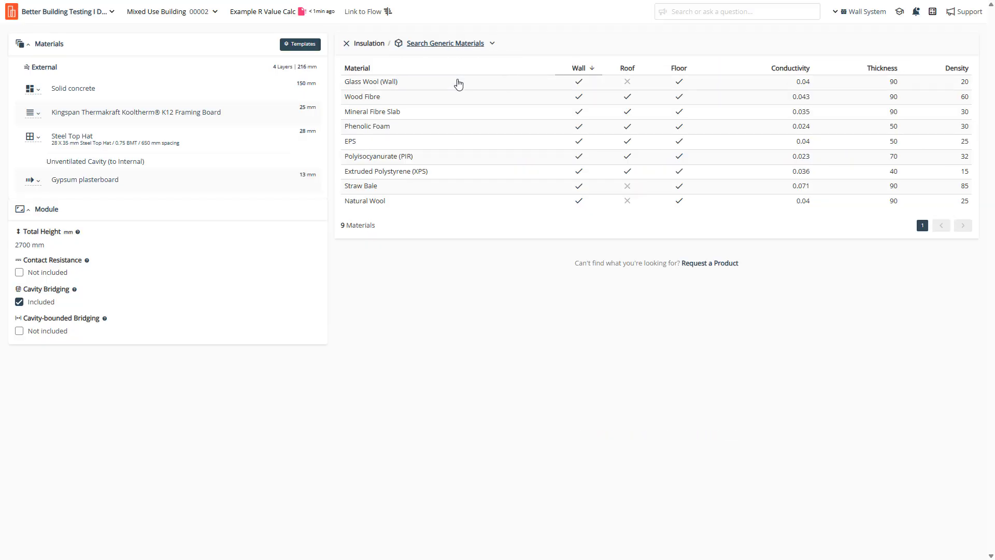
# Load Kingspan's K17 stud wall with metal cladding template and simulate it: R-value 2.38.
pyautogui.click(299, 44)
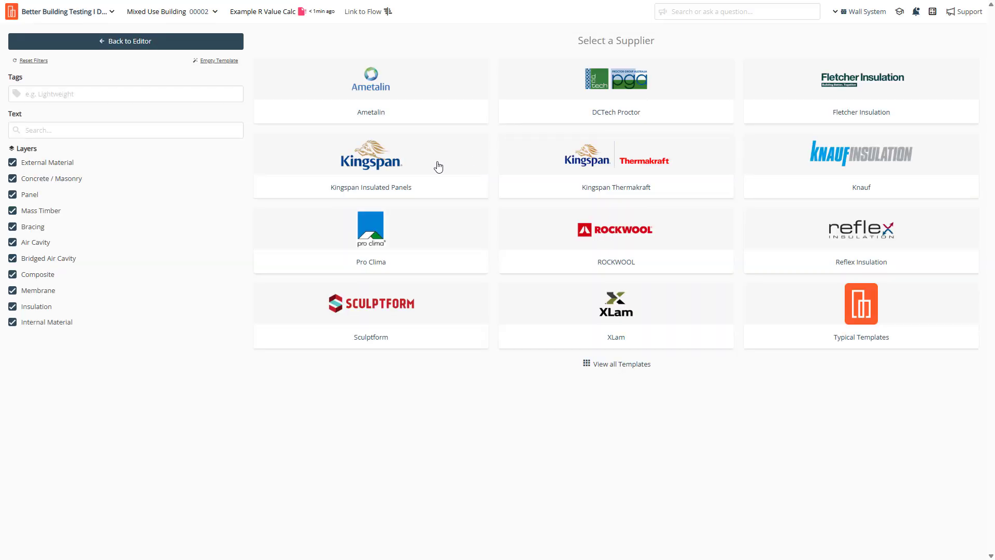
pyautogui.click(601, 168)
pyautogui.click(442, 382)
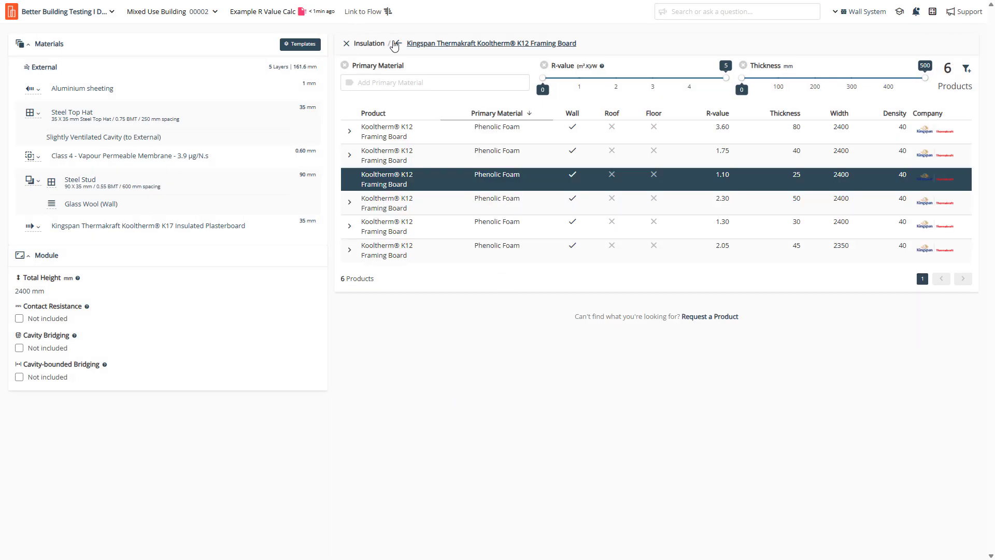
pyautogui.click(346, 44)
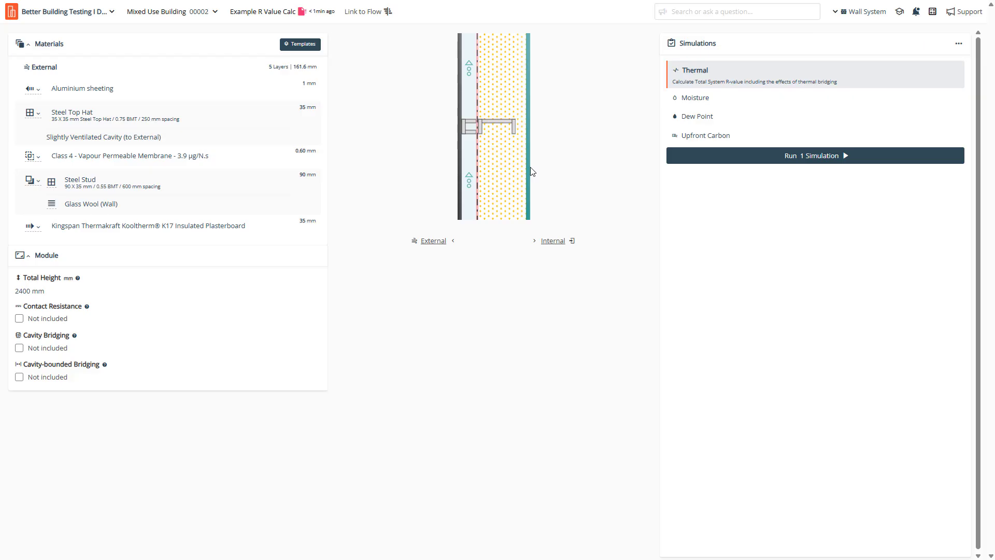
pyautogui.click(752, 156)
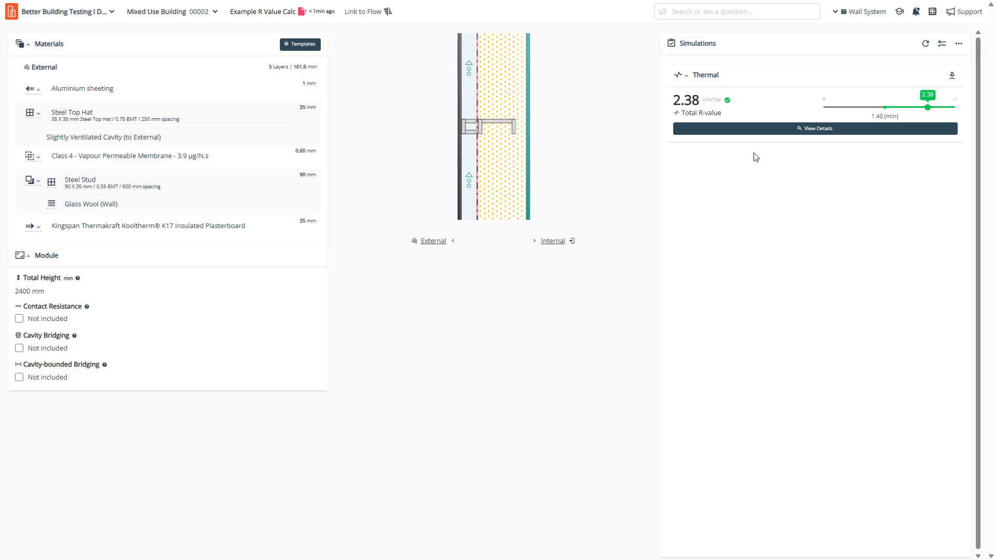
pyautogui.click(306, 46)
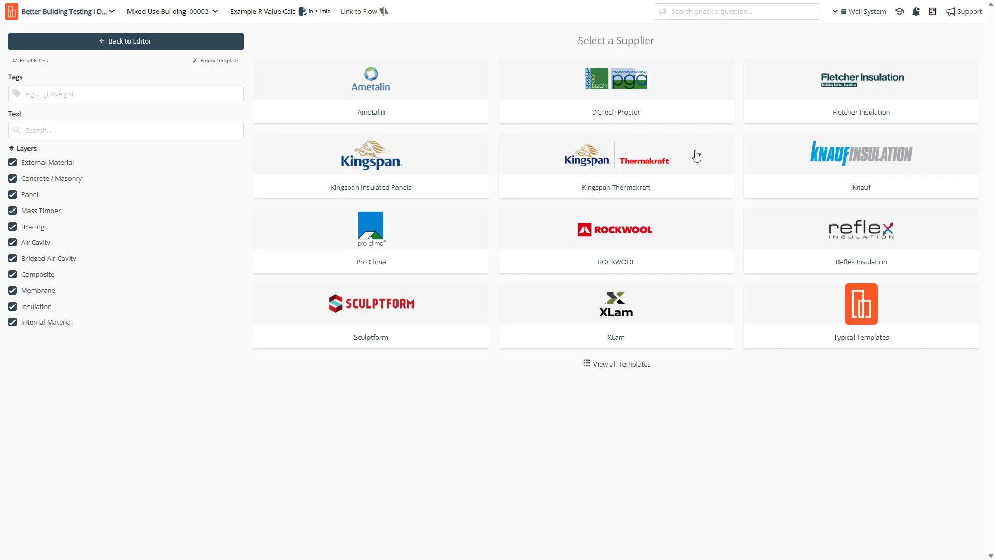
# Load DCTech Proctor's Externally Insulated Rainscreen on Steel Frame with Rigid Air Barrier template.
pyautogui.click(630, 89)
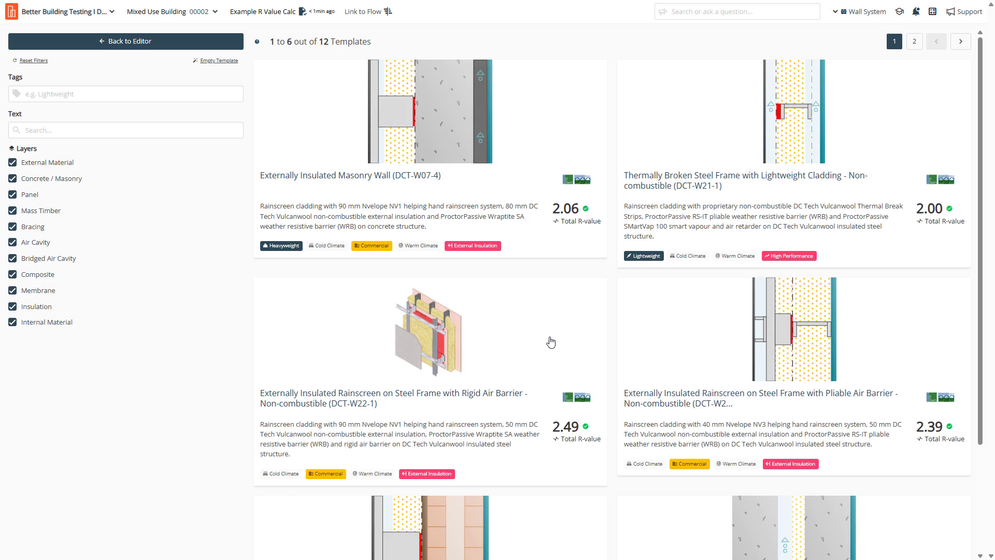
pyautogui.click(497, 392)
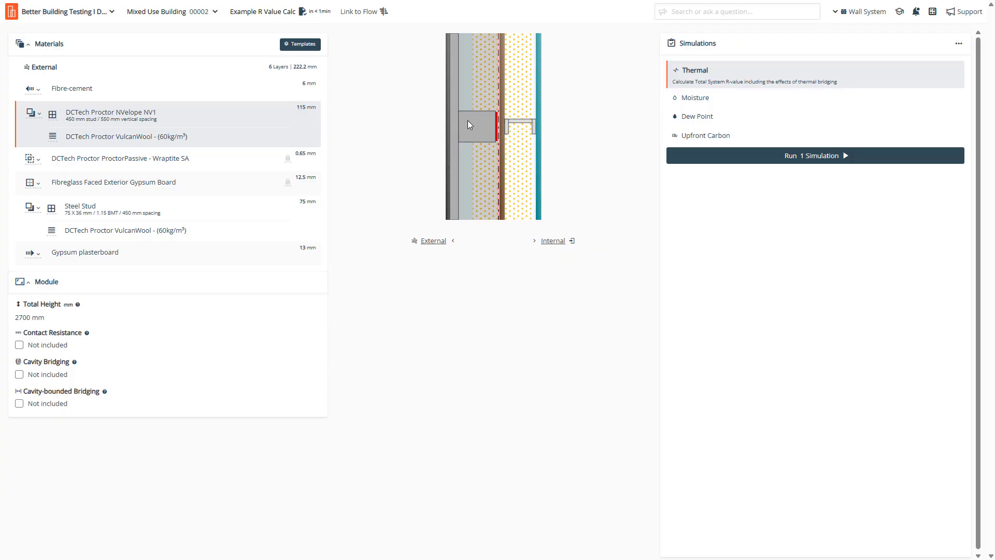
# Inspect the NVelope NV1 framing's horizontal spacing, point-bridging projection and vertical spacing options, changing nothing.
pyautogui.click(38, 114)
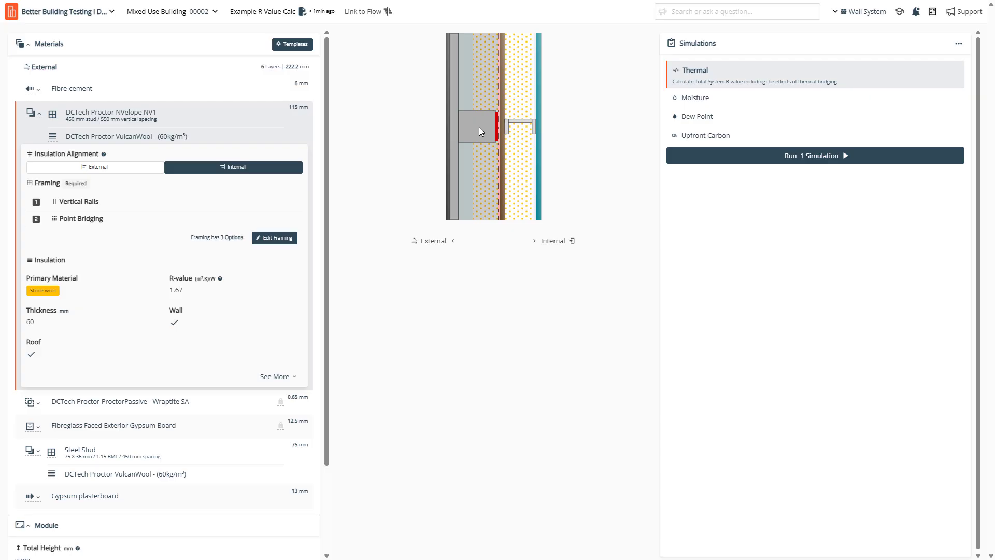
pyautogui.click(284, 238)
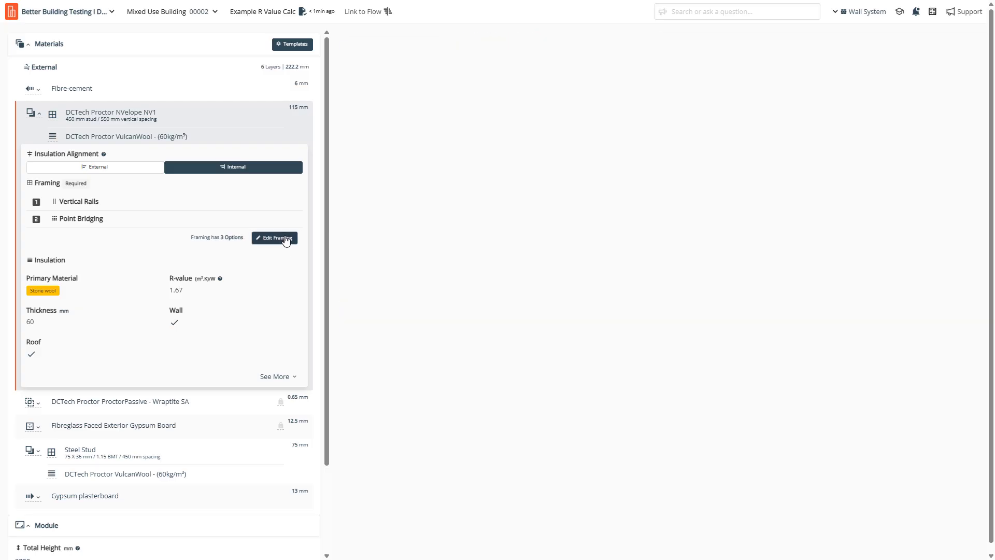
pyautogui.click(403, 307)
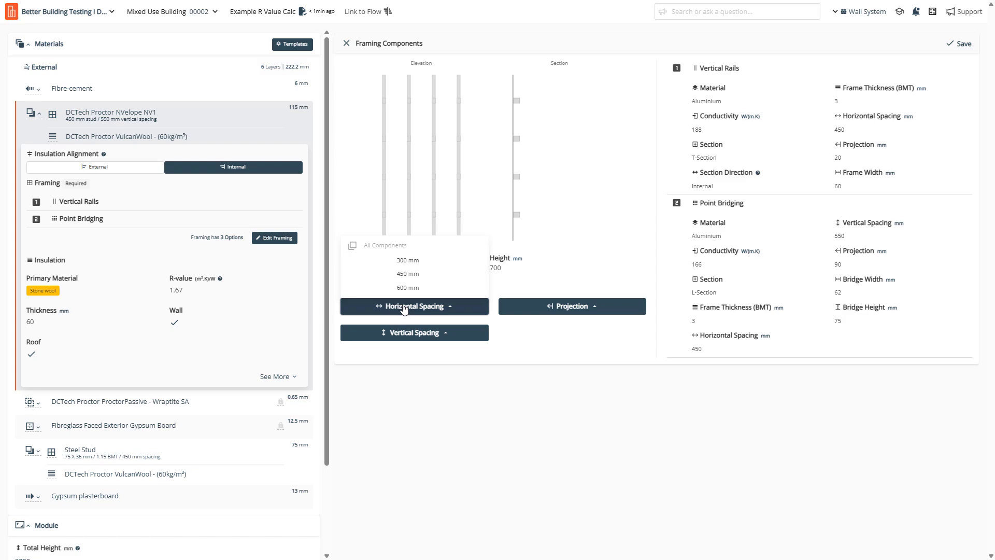
pyautogui.click(589, 306)
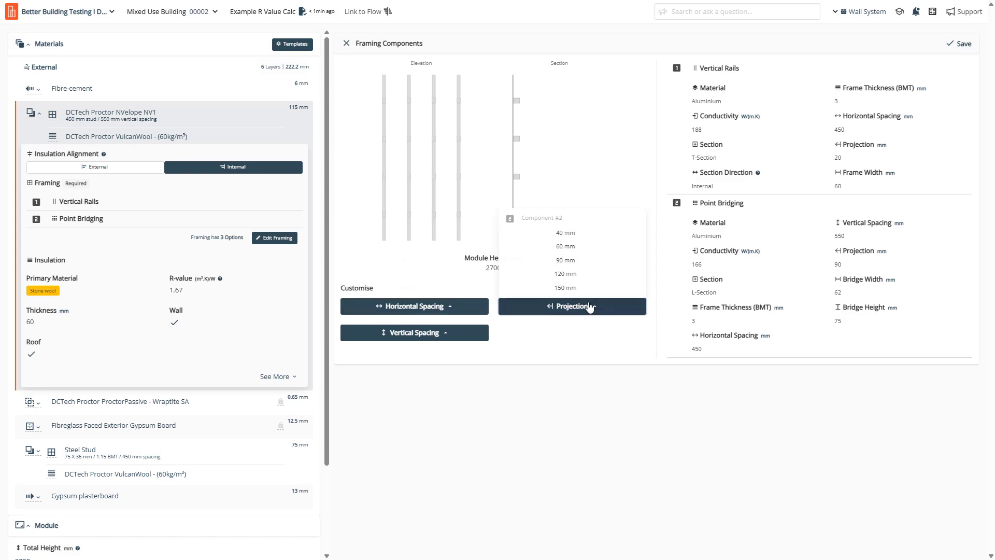
pyautogui.click(411, 336)
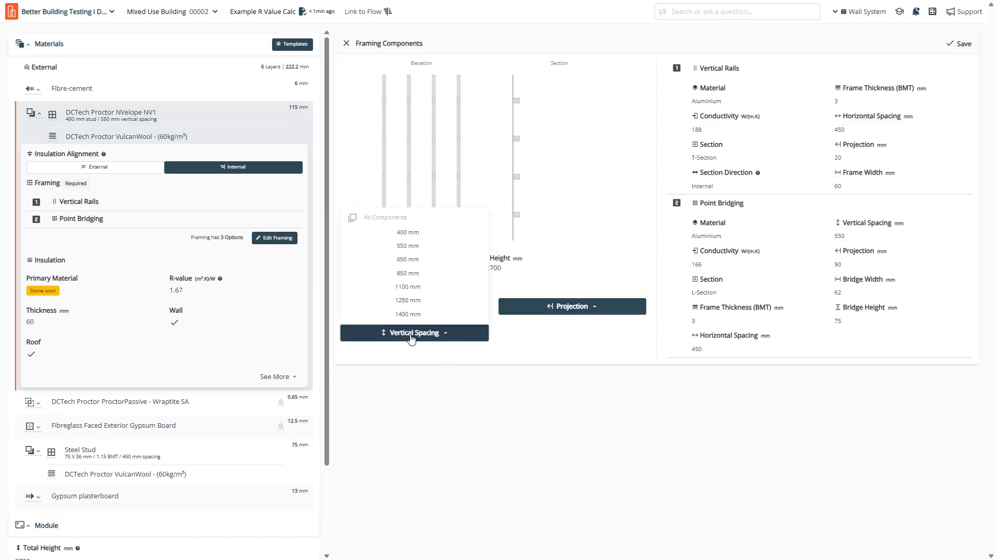
pyautogui.click(544, 440)
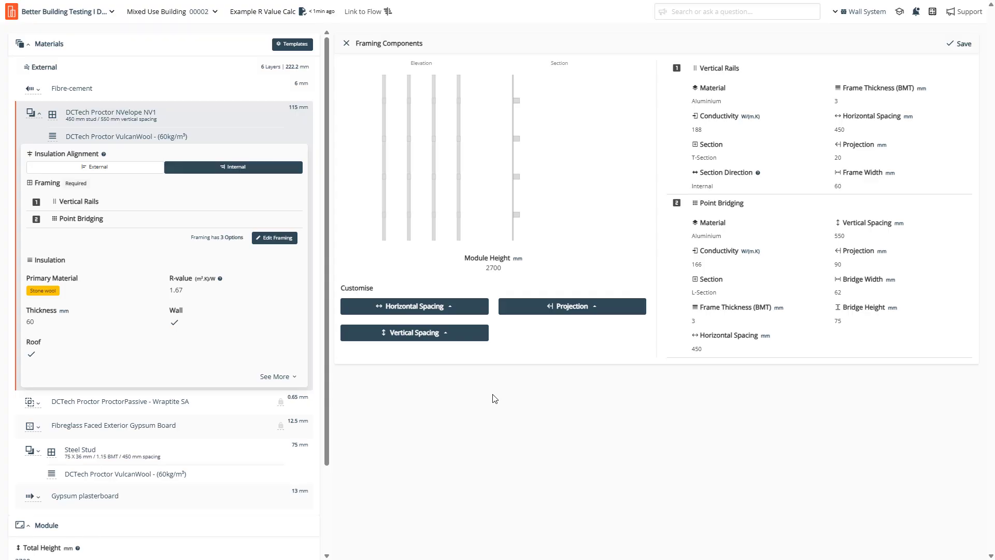
pyautogui.click(346, 44)
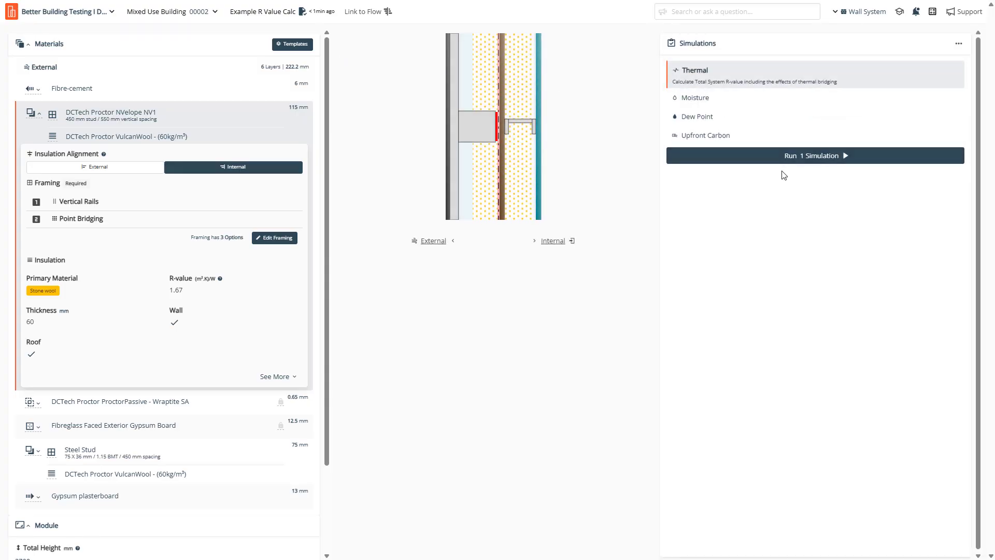
# Run the DCTech rainscreen wall simulation and review its detailed results showing total R-value 2.49.
pyautogui.click(785, 167)
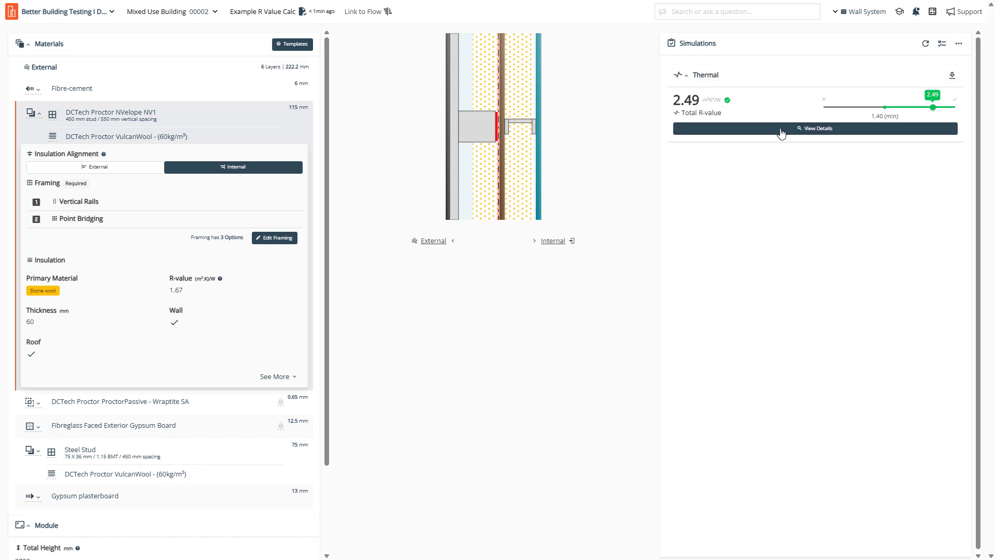
pyautogui.click(781, 131)
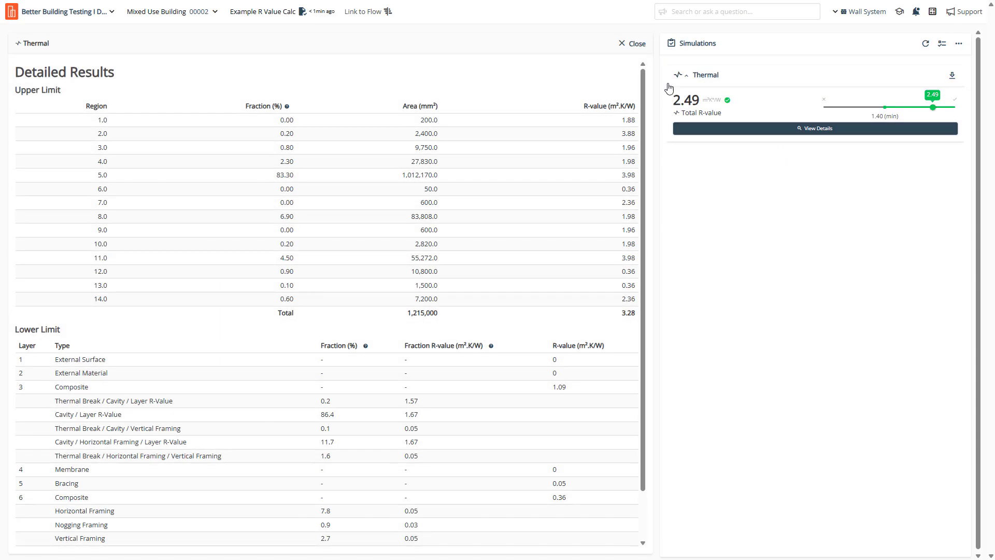
pyautogui.moveTo(646, 86)
pyautogui.mouseDown()
pyautogui.moveTo(643, 133)
pyautogui.moveTo(643, 84)
pyautogui.mouseUp()
pyautogui.moveTo(701, 99); pyautogui.dragTo(673, 99)
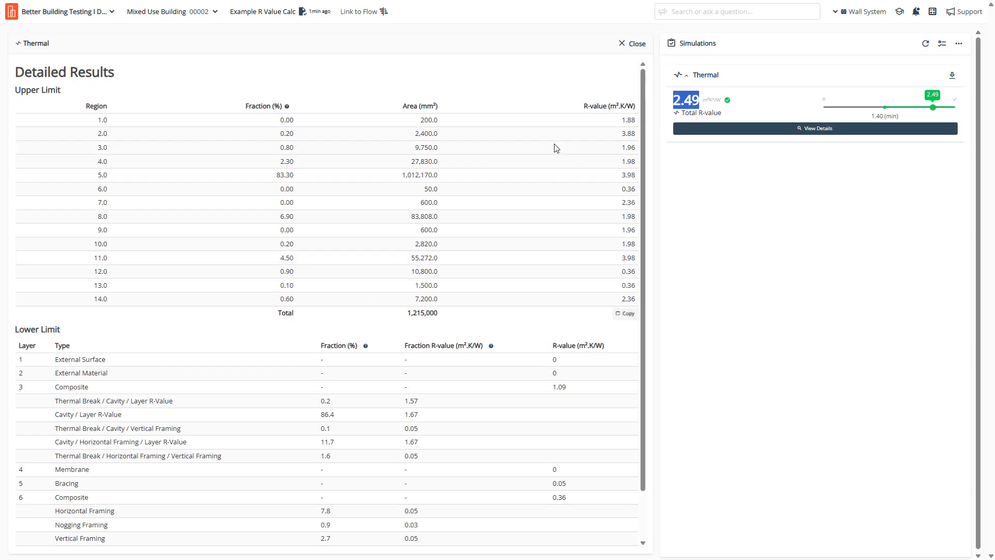
pyautogui.click(634, 43)
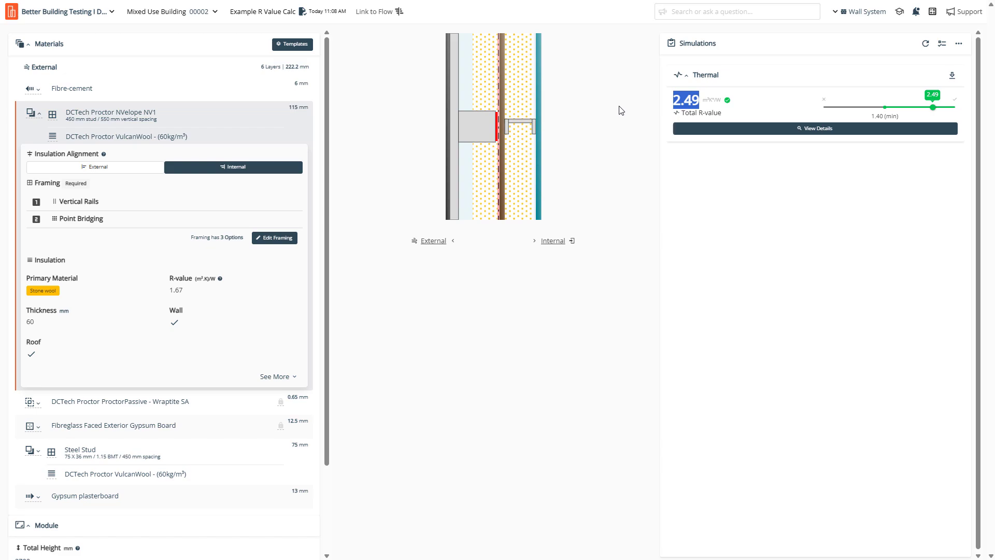
# Load the Lightweight Cladding - Double Ext Fire Resistant Layer (FRL 90) template and simulate it, giving R-value 0.83.
pyautogui.click(615, 158)
pyautogui.click(292, 48)
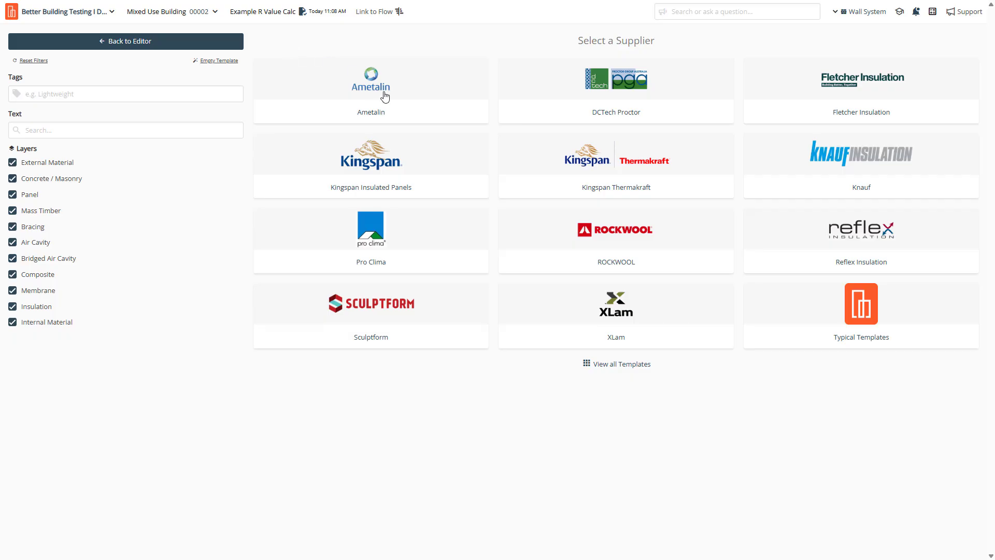
pyautogui.click(857, 307)
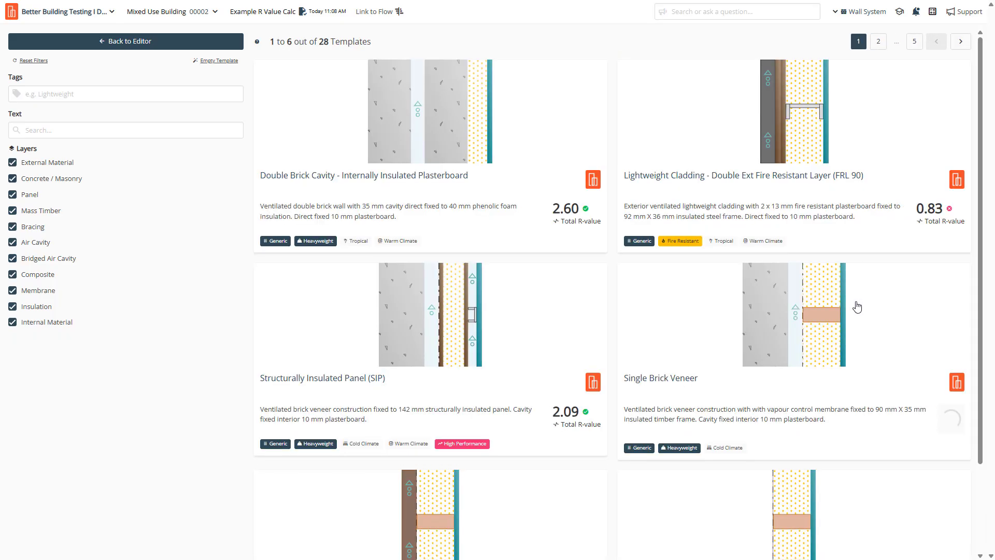
pyautogui.click(782, 181)
pyautogui.click(782, 166)
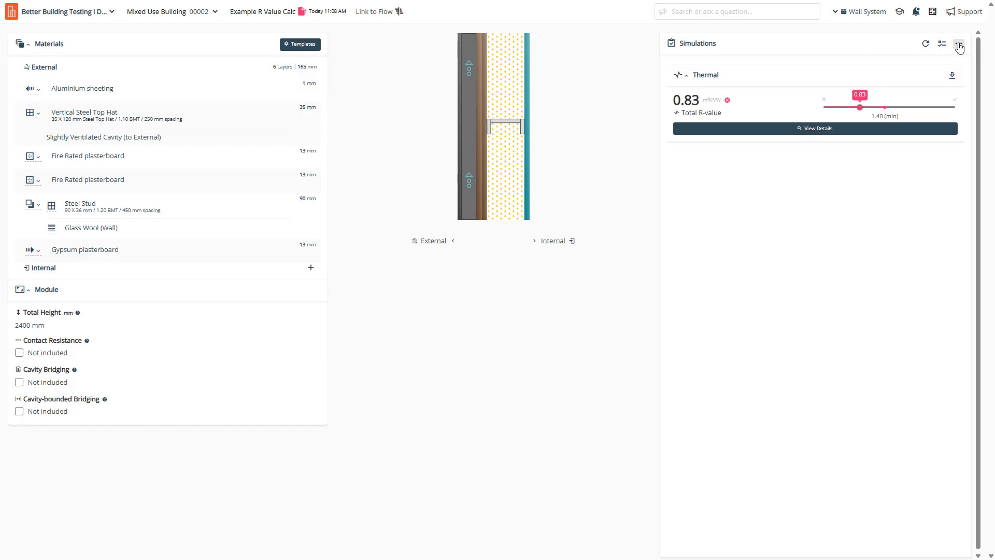
# Start a Report PDF for the thermal result and try the Theme list and project-information toggle.
pyautogui.click(952, 77)
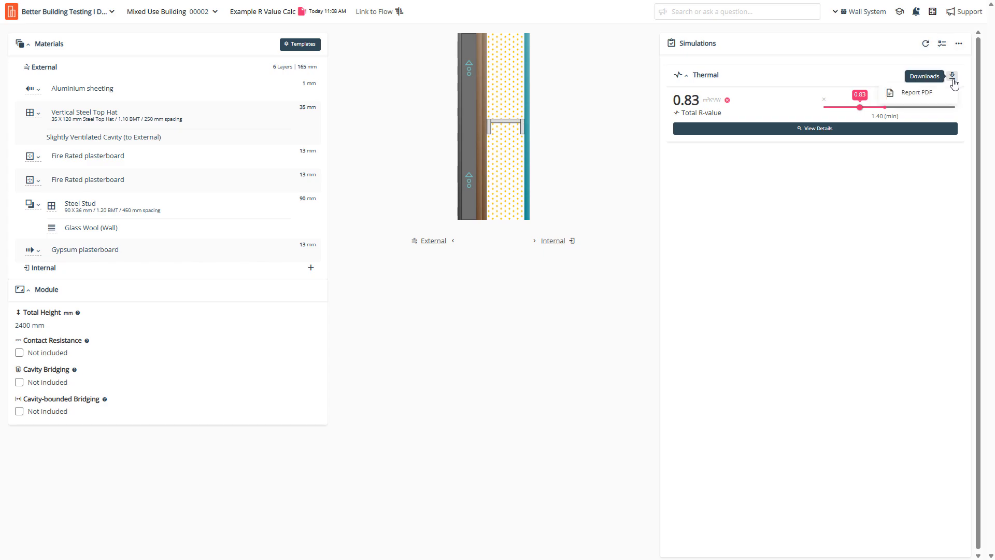
pyautogui.click(916, 93)
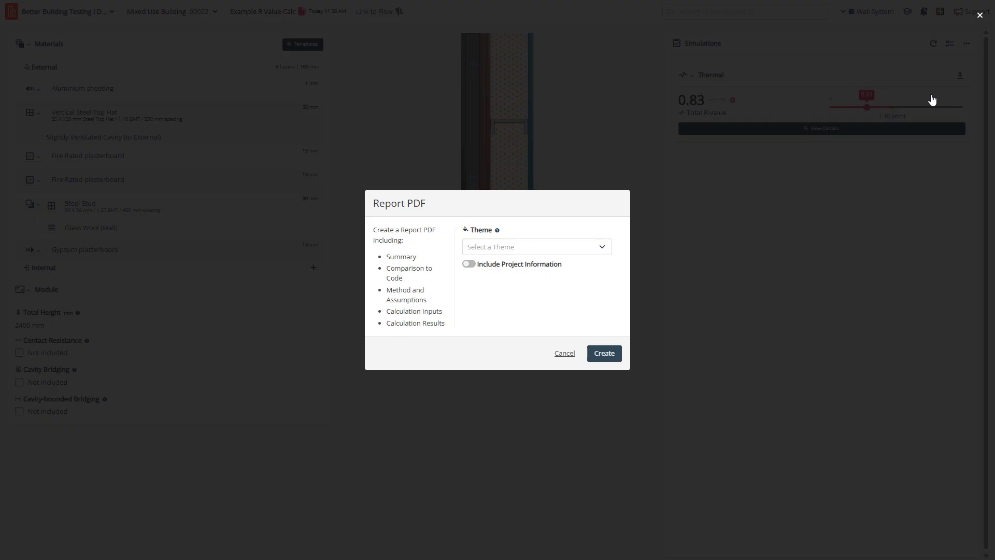
pyautogui.click(490, 249)
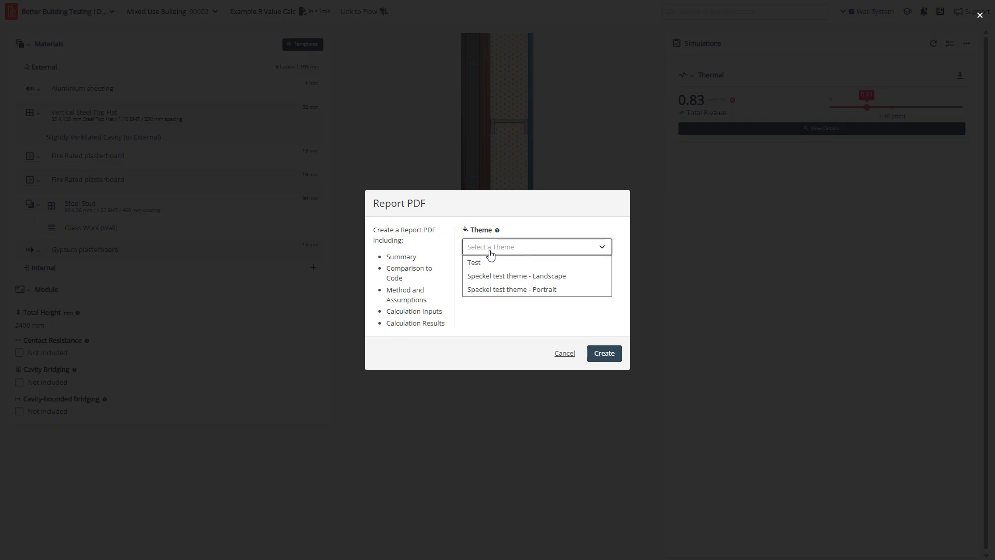
pyautogui.click(512, 340)
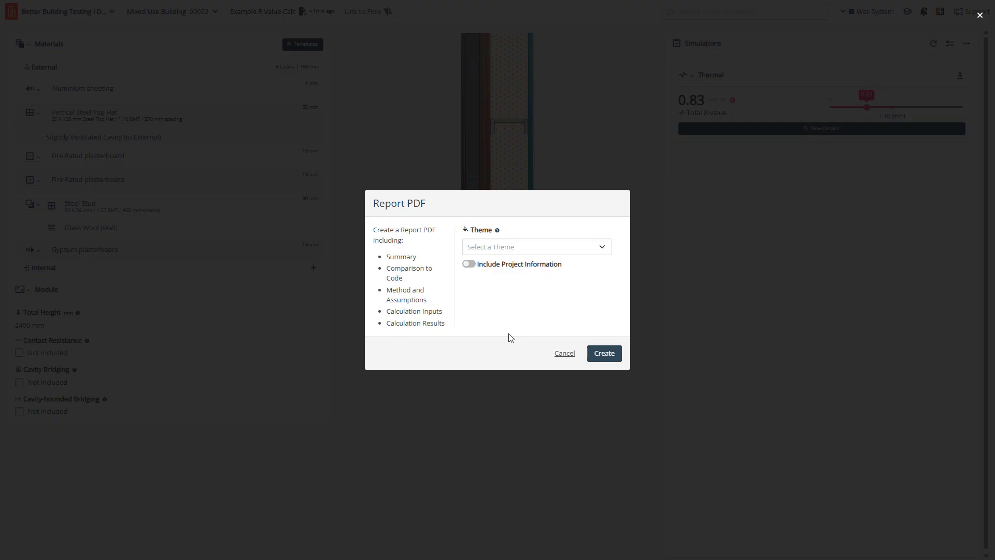
pyautogui.click(472, 264)
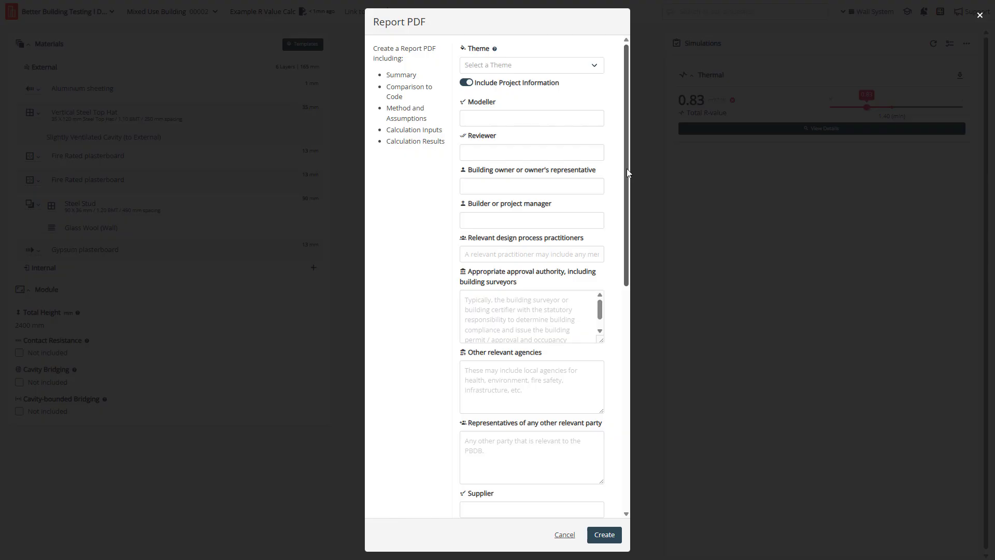
# Look through the report sections, cancel, and bring the Report PDF settings back up.
pyautogui.moveTo(627, 169); pyautogui.dragTo(627, 139)
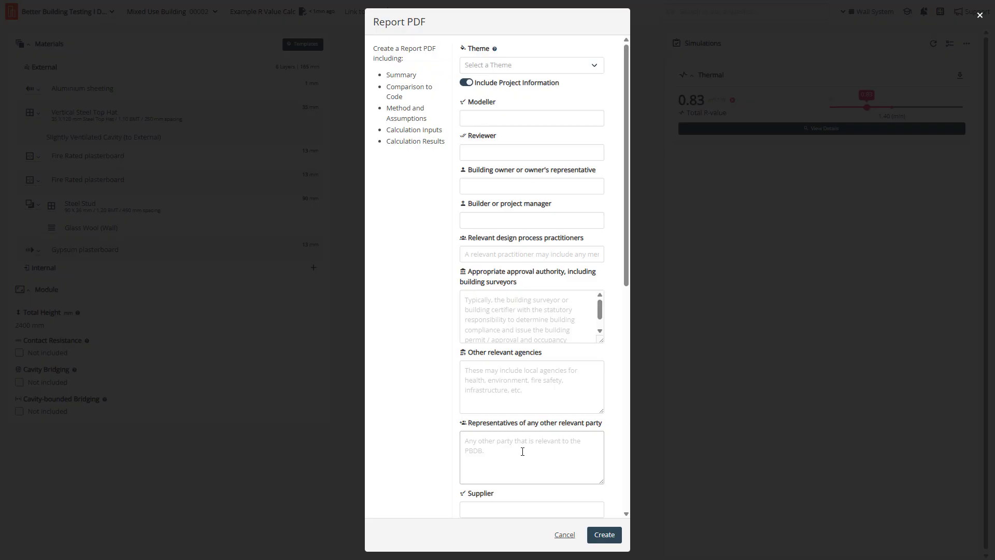
pyautogui.scroll(-6, 523, 448)
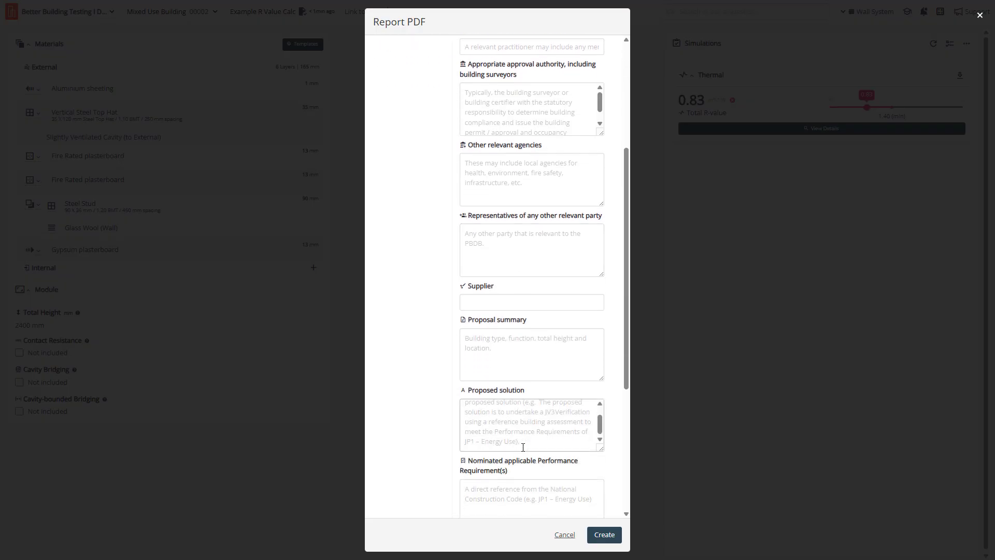
pyautogui.click(564, 534)
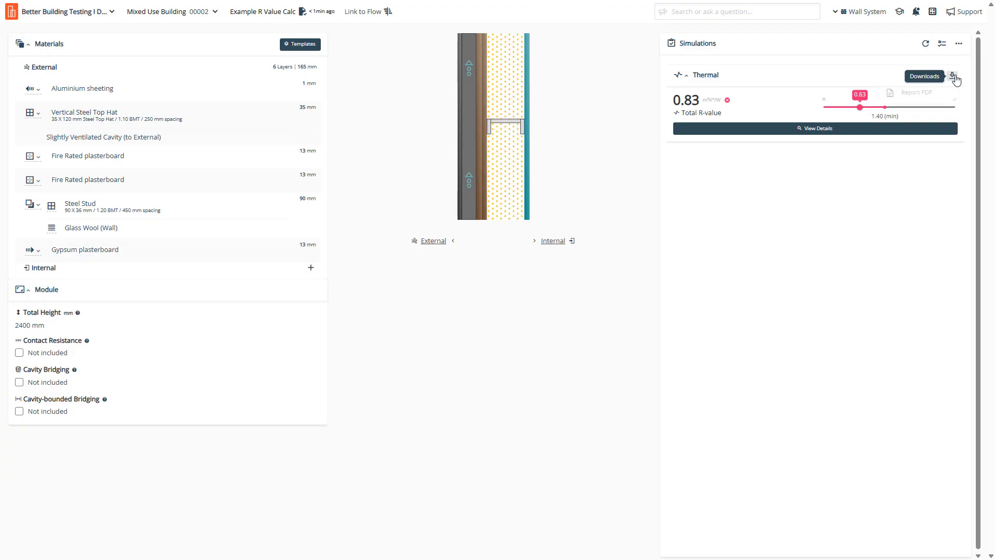
pyautogui.click(955, 78)
pyautogui.click(923, 93)
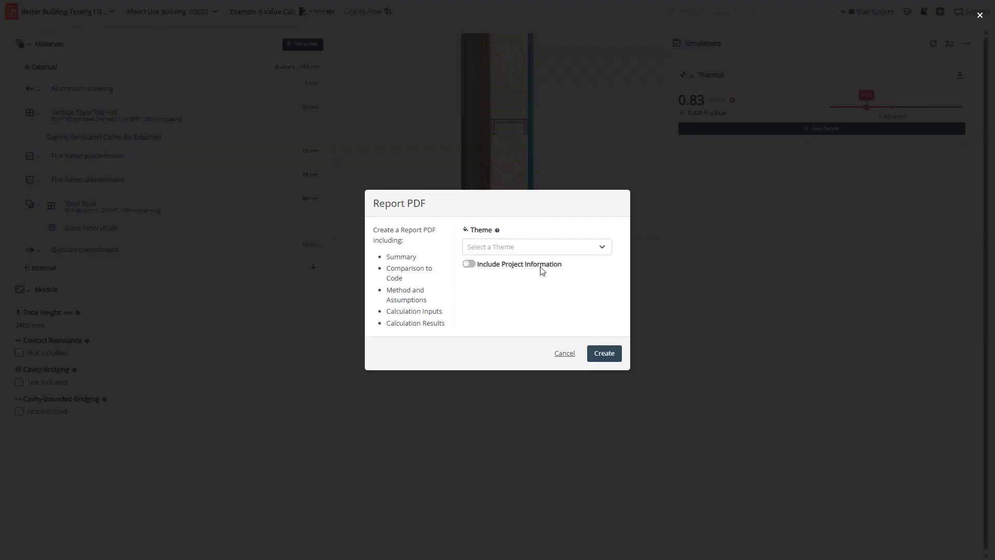
# Create the PDF report and highlight its Results heading, Total R-value label and required 1.40.
pyautogui.click(613, 359)
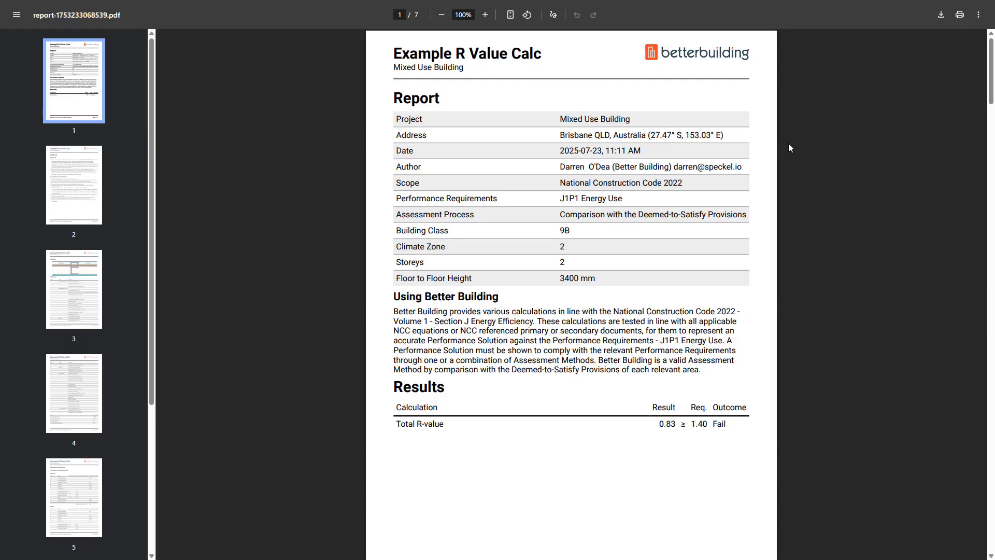
pyautogui.keyDown('ctrl'); pyautogui.scroll(5, 788, 148); pyautogui.keyUp('ctrl')
pyautogui.scroll(2, 710, 166)
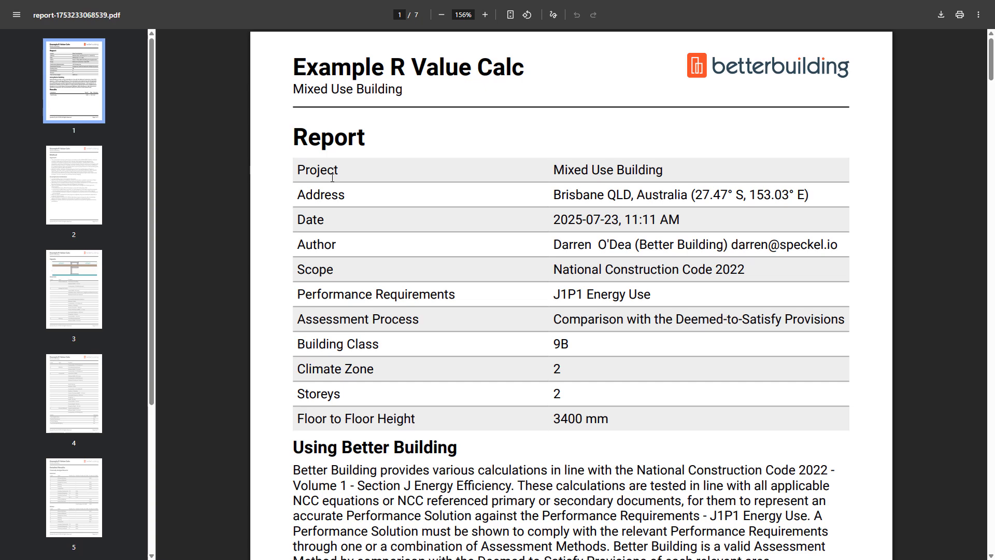
pyautogui.scroll(-3, 332, 177)
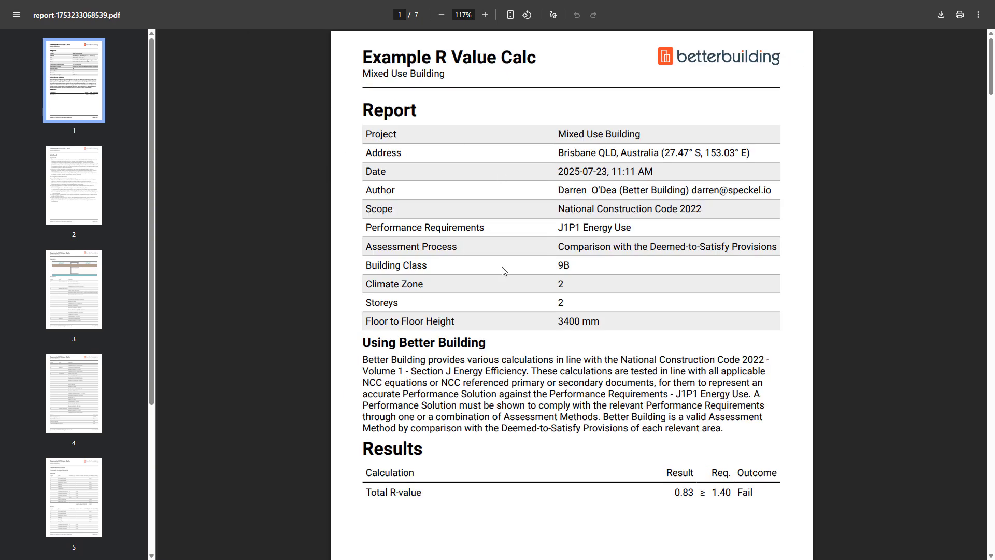
pyautogui.scroll(-5, 579, 215)
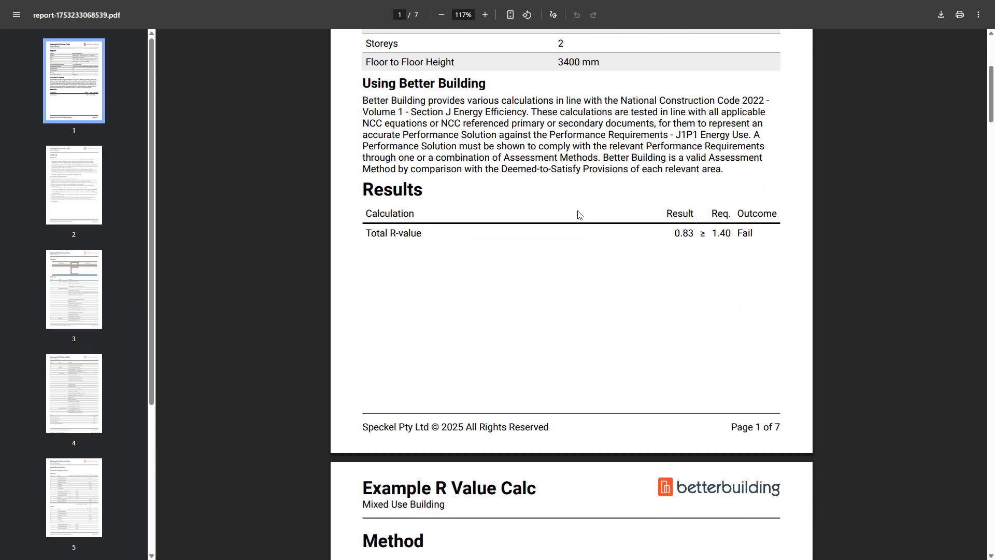
pyautogui.doubleClick(446, 190)
pyautogui.click(374, 234)
pyautogui.tripleClick(374, 234)
pyautogui.scroll(-5, 530, 251)
pyautogui.scroll(7, 536, 244)
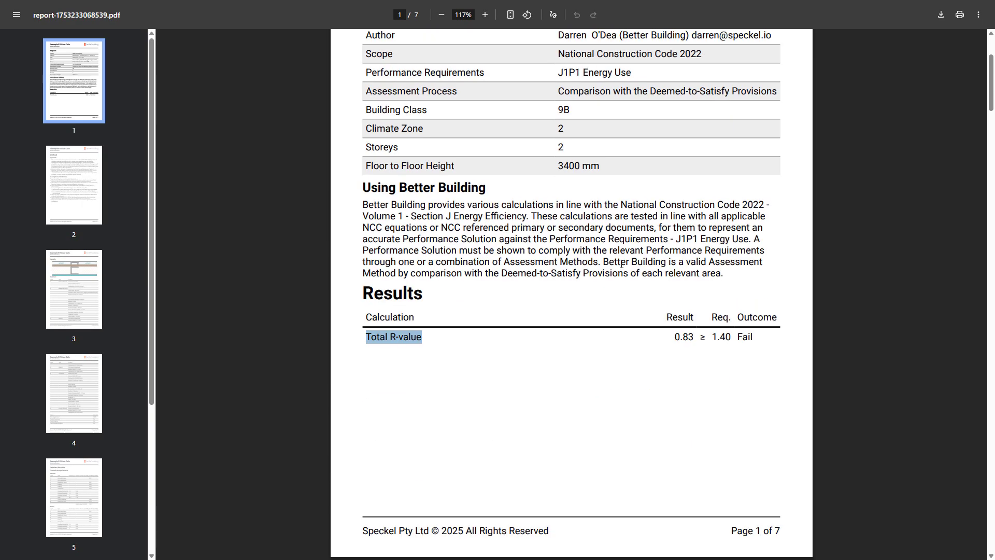
pyautogui.moveTo(729, 339); pyautogui.dragTo(711, 339)
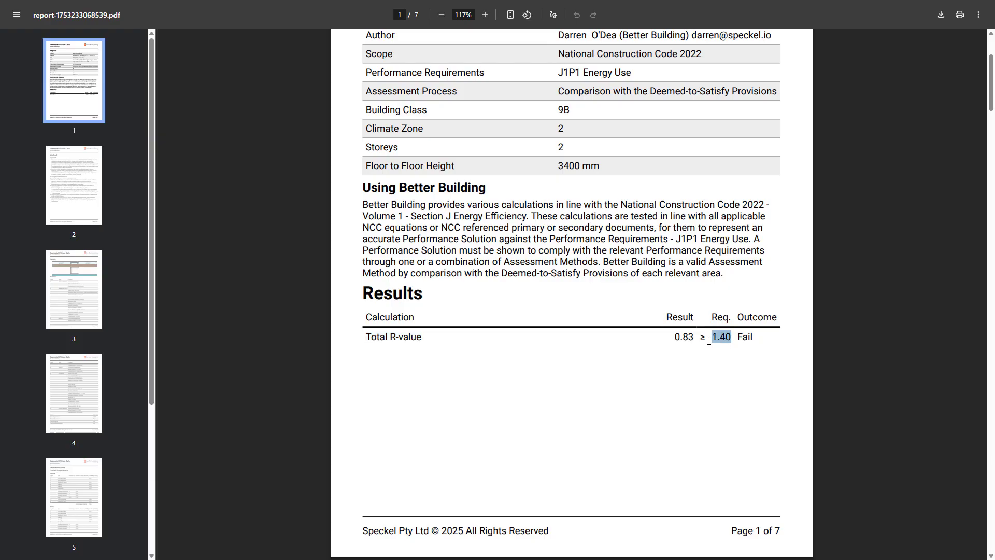
# Scroll through the remaining pages of the 7-page R-value report.
pyautogui.scroll(-10, 683, 320)
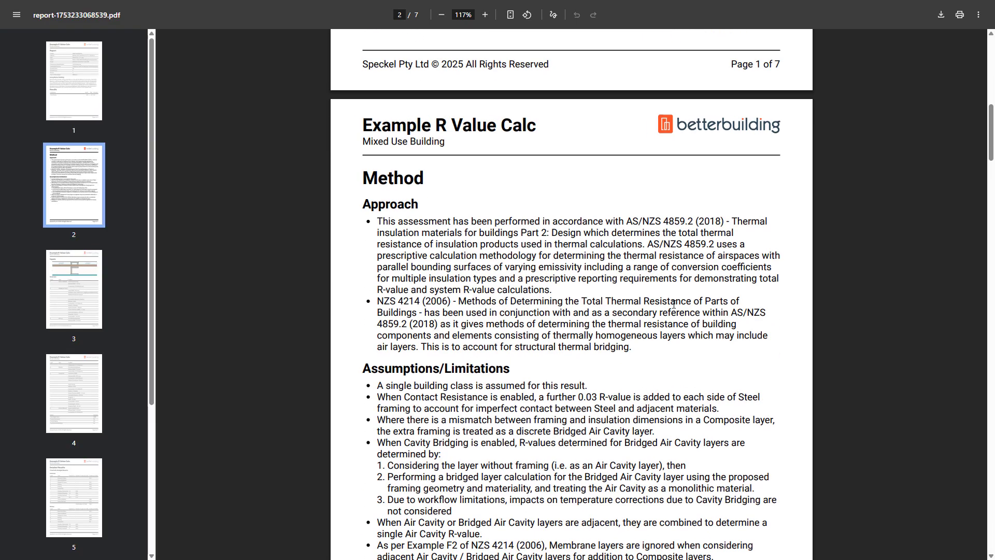
pyautogui.scroll(-1, 673, 302)
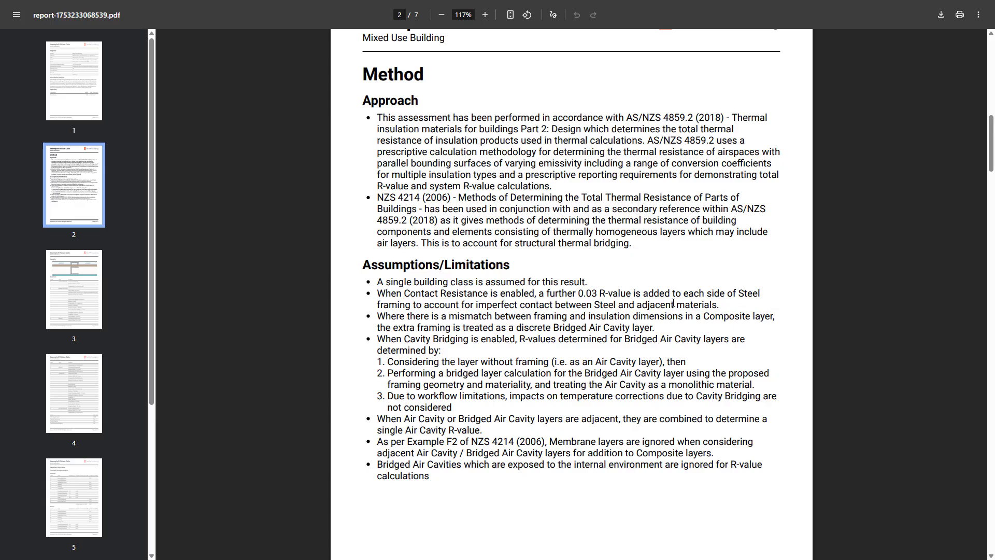
pyautogui.scroll(-12, 673, 303)
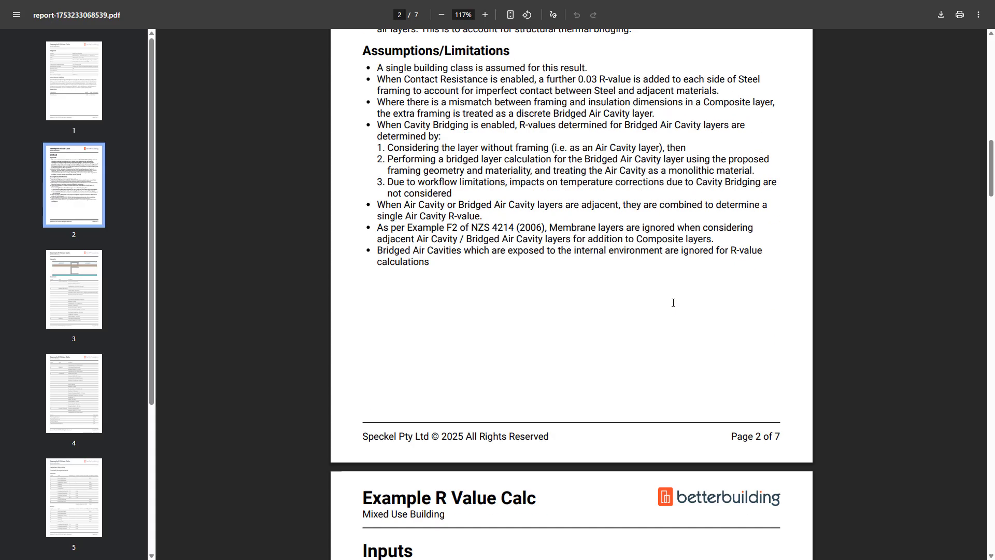
pyautogui.keyDown('ctrl'); pyautogui.scroll(-3, 673, 302); pyautogui.keyUp('ctrl')
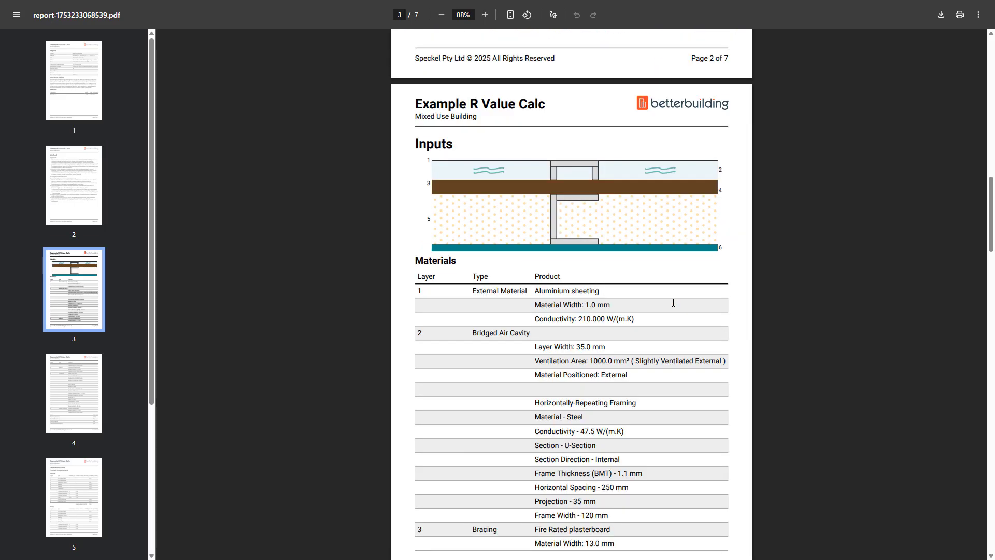
pyautogui.scroll(-2, 584, 197)
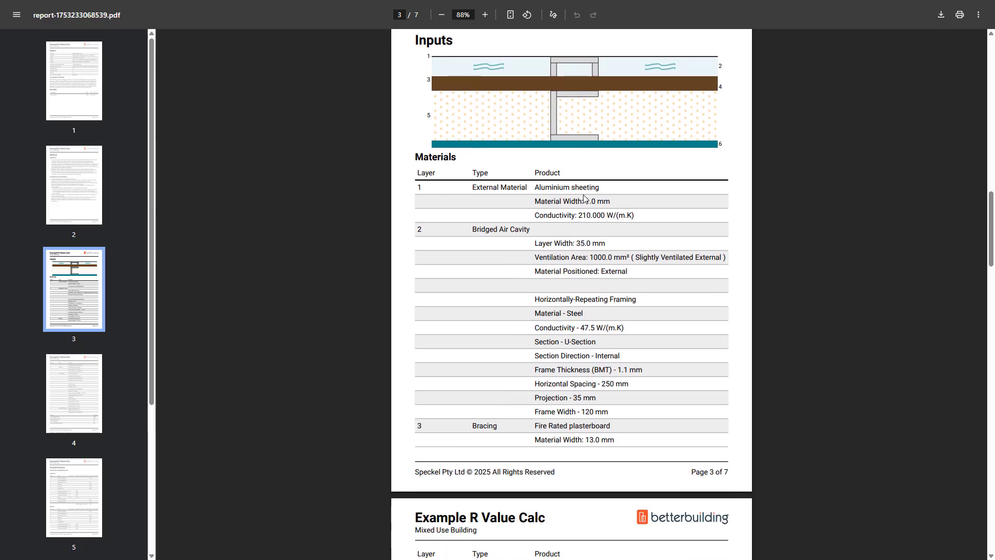
pyautogui.scroll(-2, 584, 197)
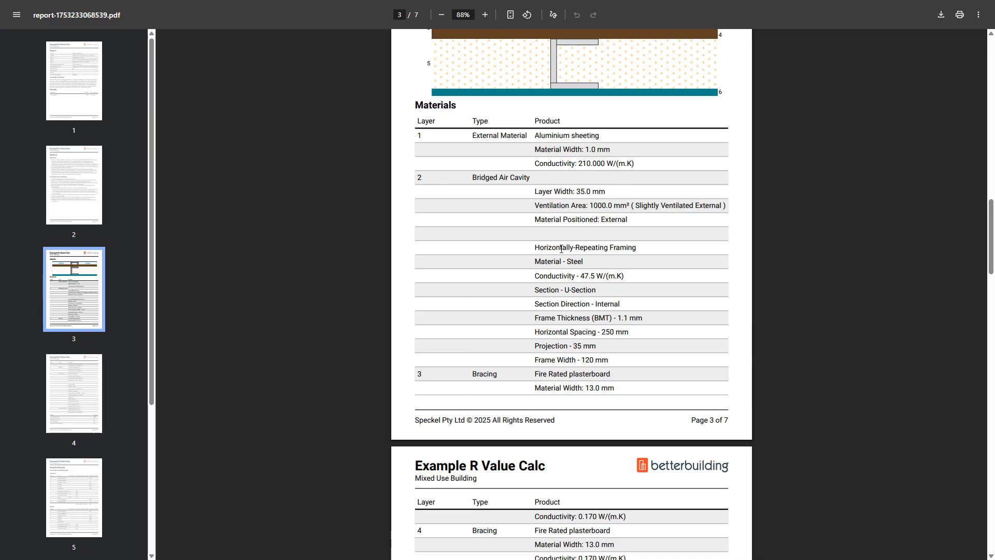
pyautogui.scroll(-12, 561, 248)
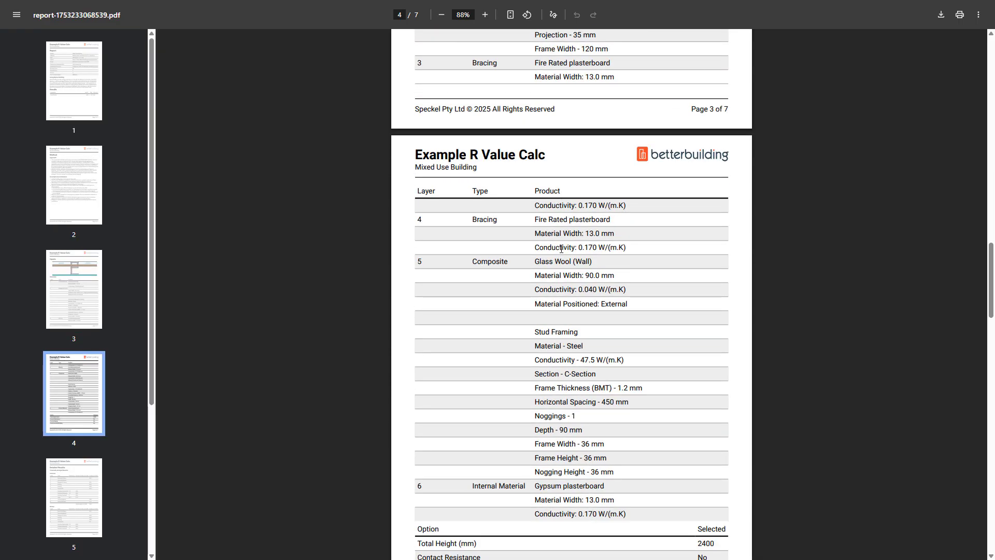
pyautogui.scroll(-5, 561, 249)
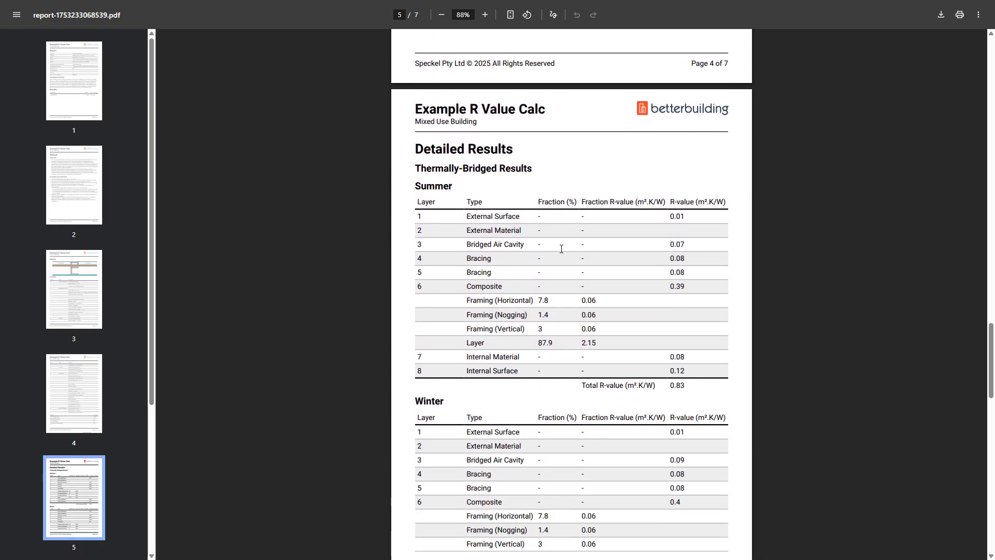
pyautogui.scroll(-6, 563, 252)
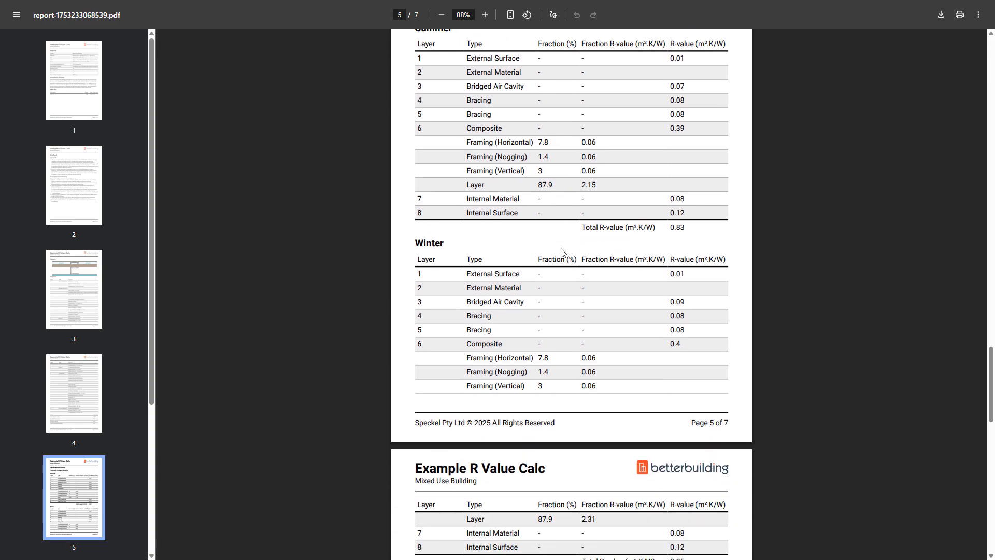
pyautogui.scroll(-7, 564, 253)
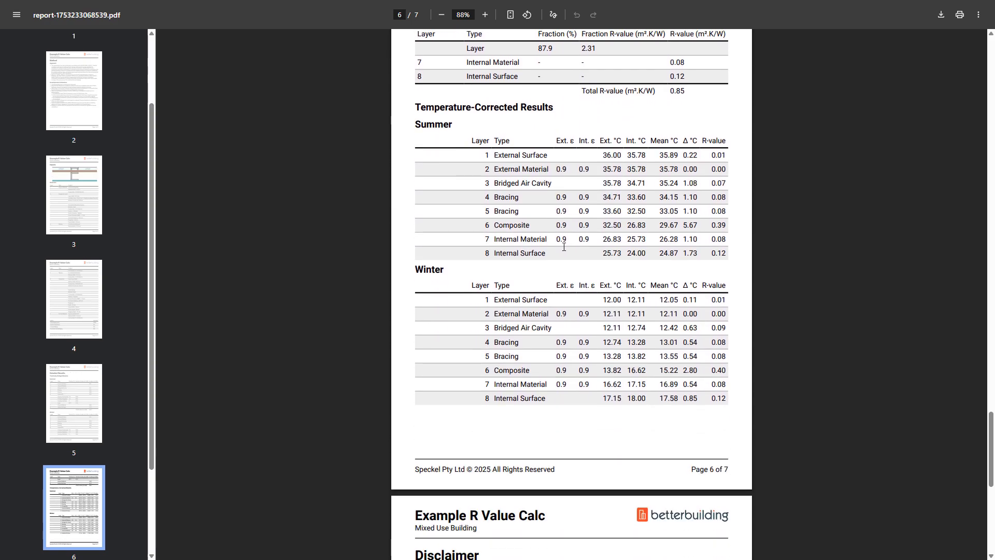
pyautogui.scroll(-3, 564, 247)
pyautogui.scroll(20, 564, 246)
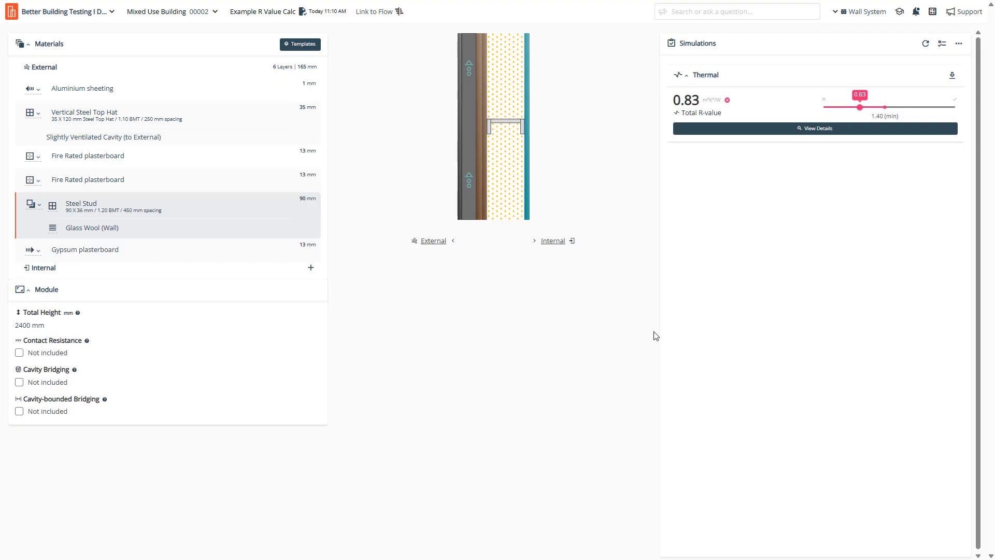
# Copy the Summer thermally-bridged results table (0.83 m²K/W) from Detailed Results, then close the panel.
pyautogui.click(646, 148)
pyautogui.moveTo(702, 101); pyautogui.dragTo(655, 102)
pyautogui.click(730, 241)
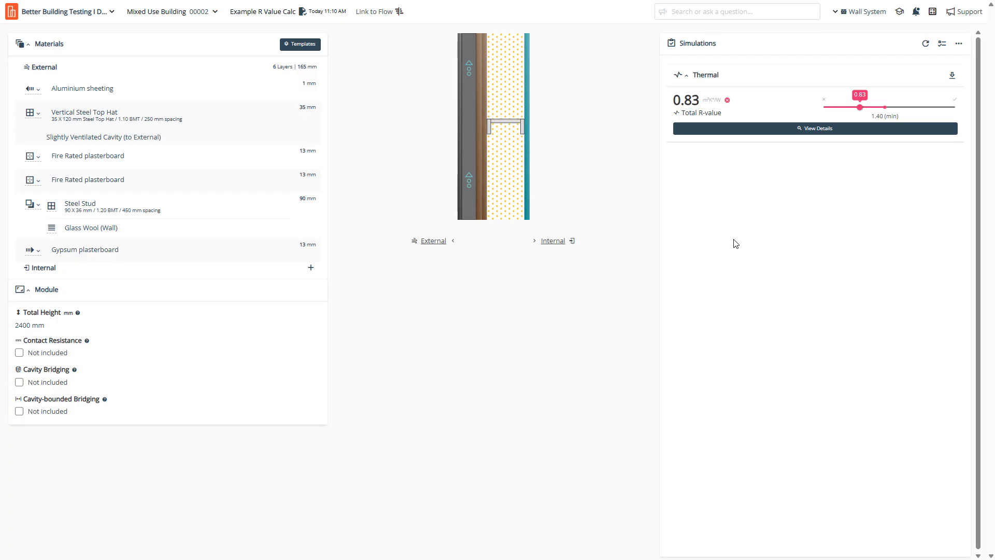
pyautogui.click(812, 132)
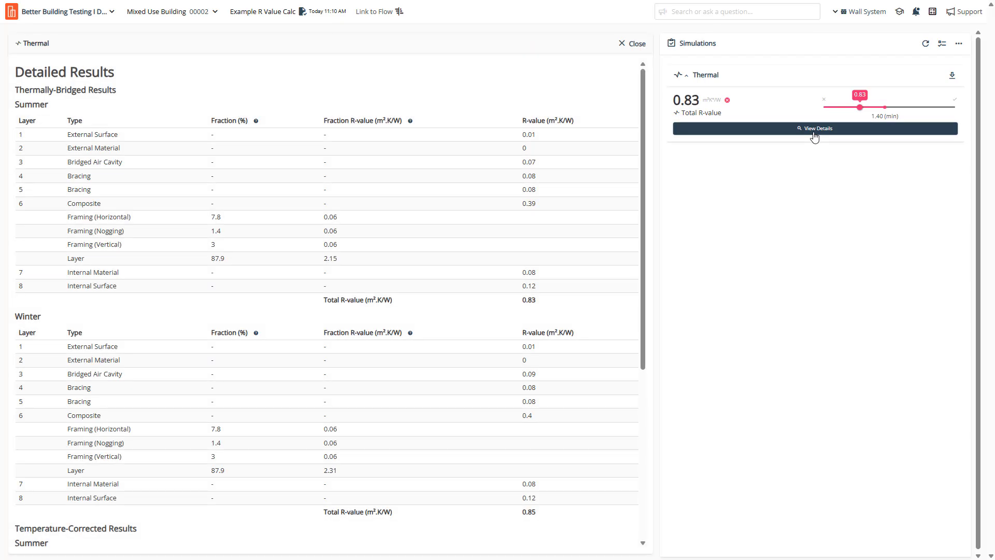
pyautogui.moveTo(643, 99); pyautogui.dragTo(690, 89)
pyautogui.moveTo(590, 286)
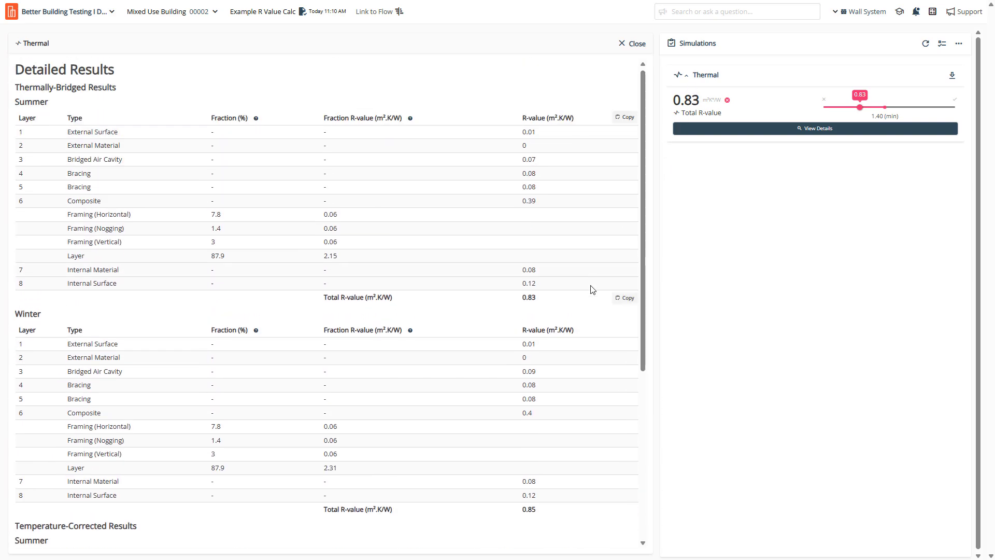
pyautogui.click(627, 299)
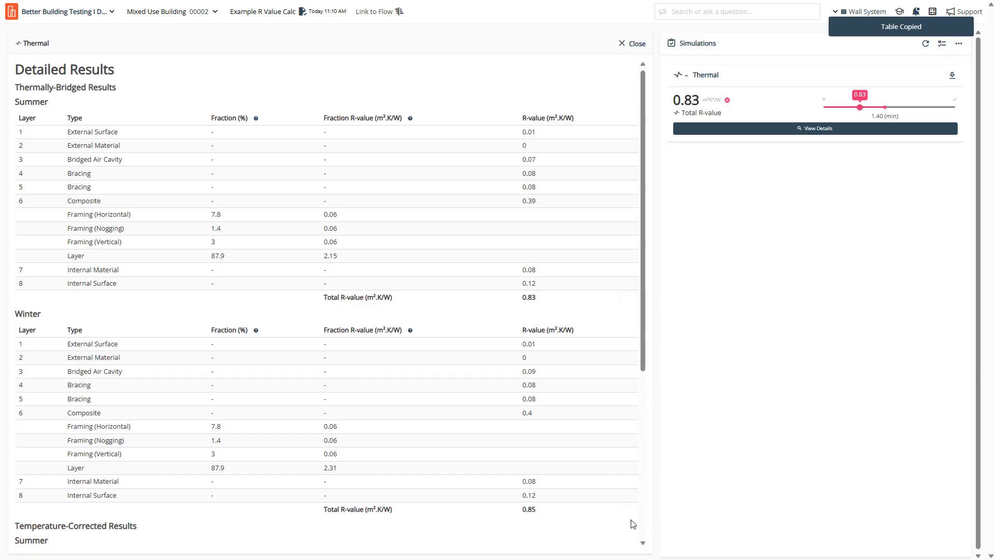
pyautogui.moveTo(632, 514)
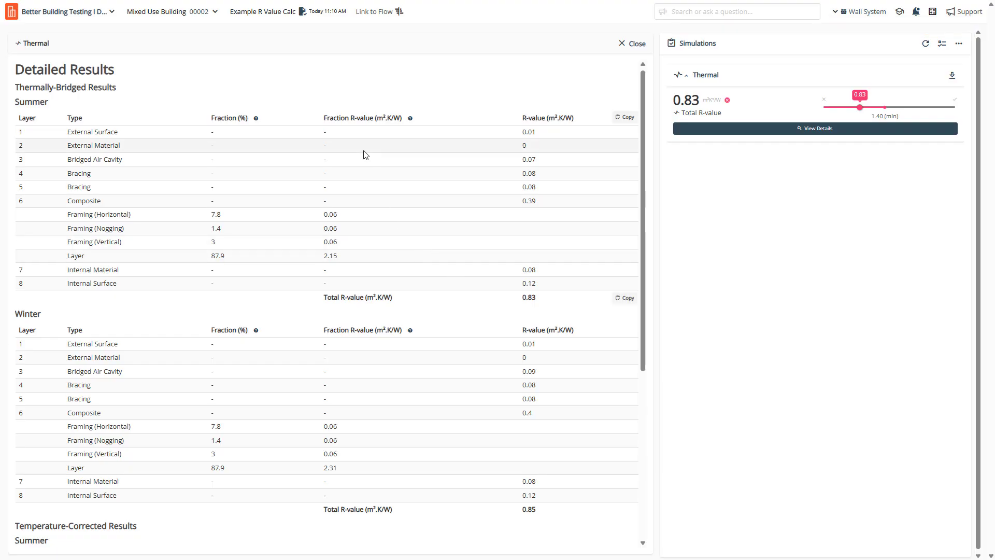
pyautogui.click(641, 48)
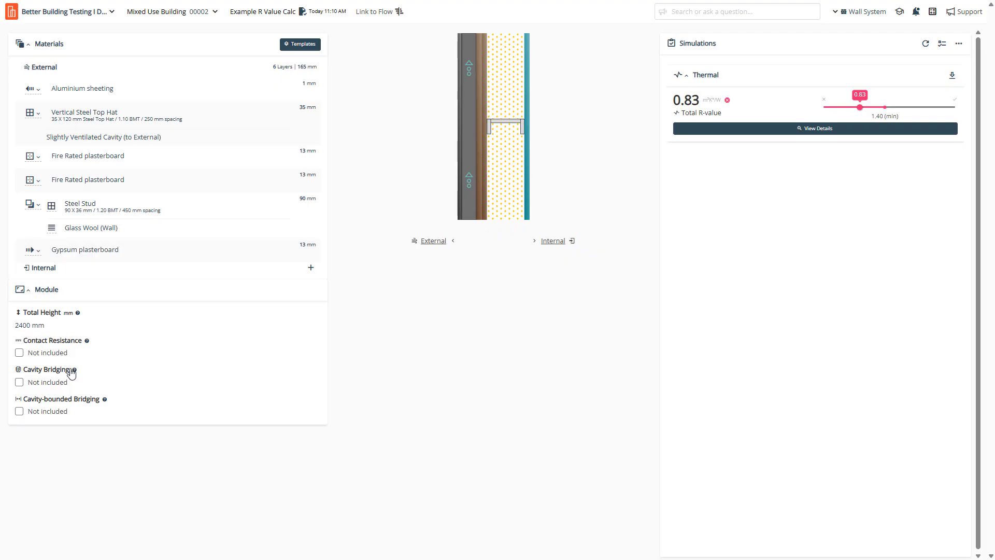
# Include contact resistance and rerun the simulation, raising the total R-value to 1.13.
pyautogui.moveTo(74, 371)
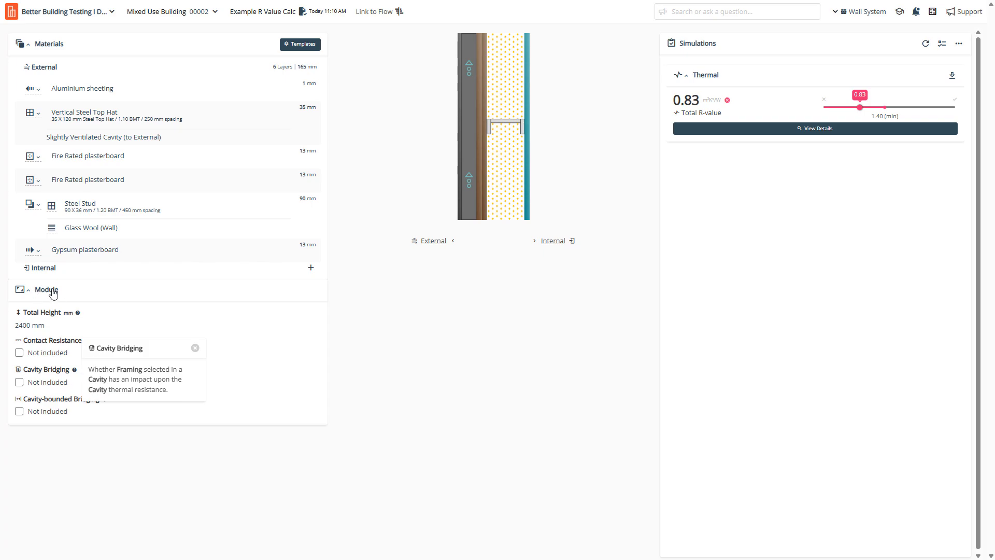
pyautogui.click(487, 397)
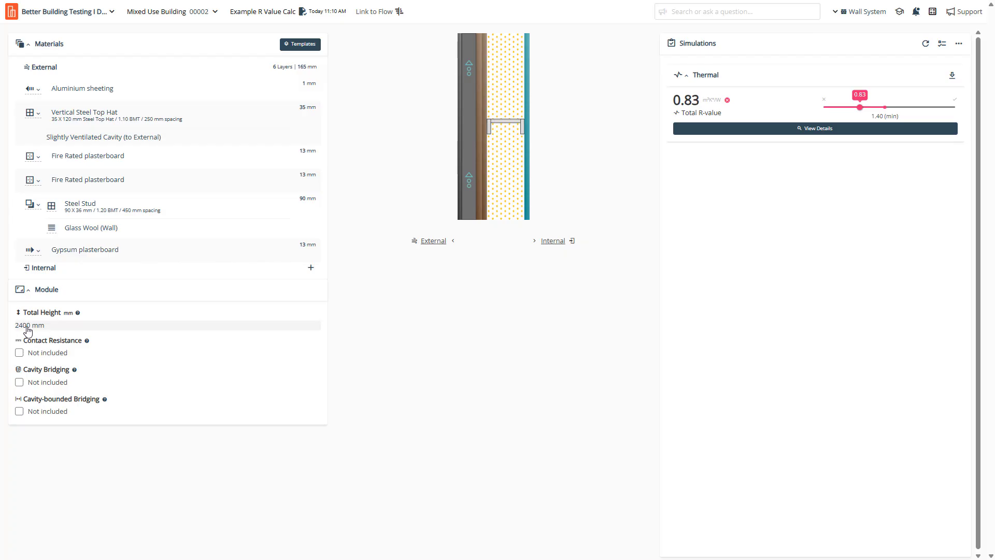
pyautogui.click(19, 355)
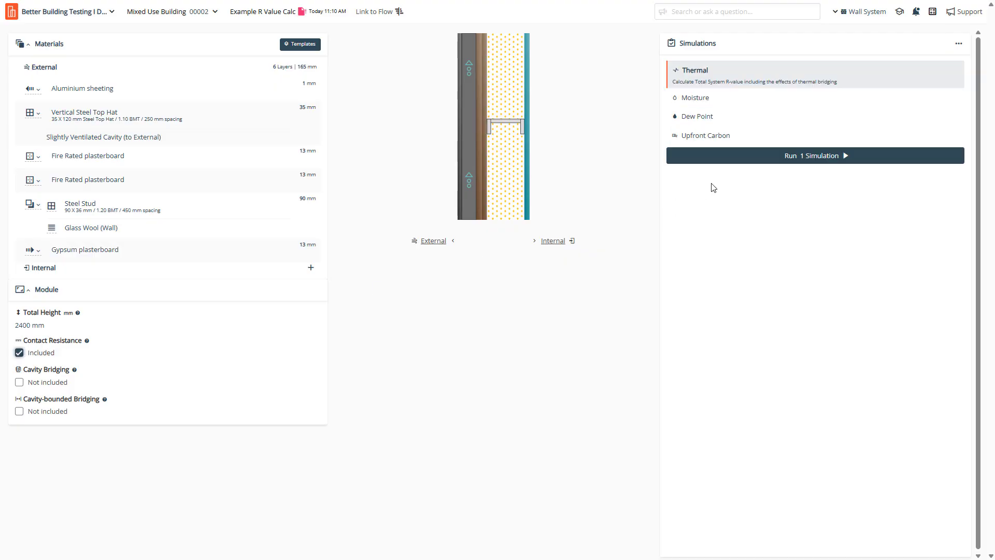
pyautogui.click(725, 157)
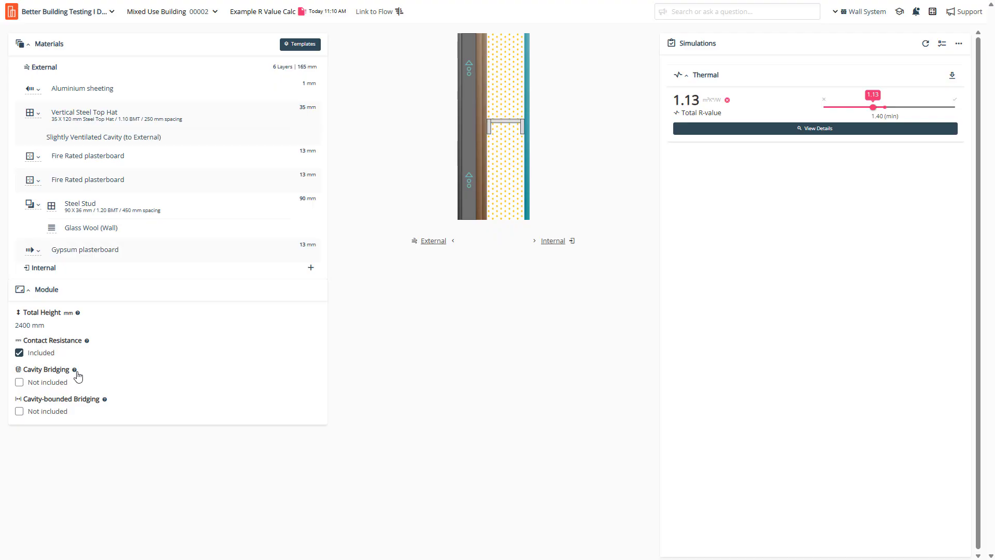
pyautogui.moveTo(78, 376)
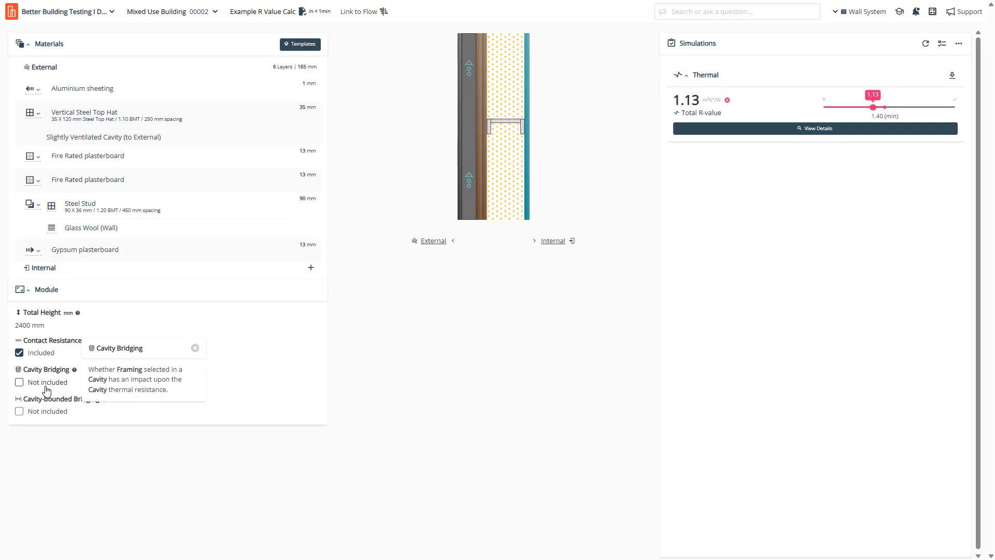
# Include cavity bridging in the module and view the cavity-bounded bridging explanation.
pyautogui.click(20, 383)
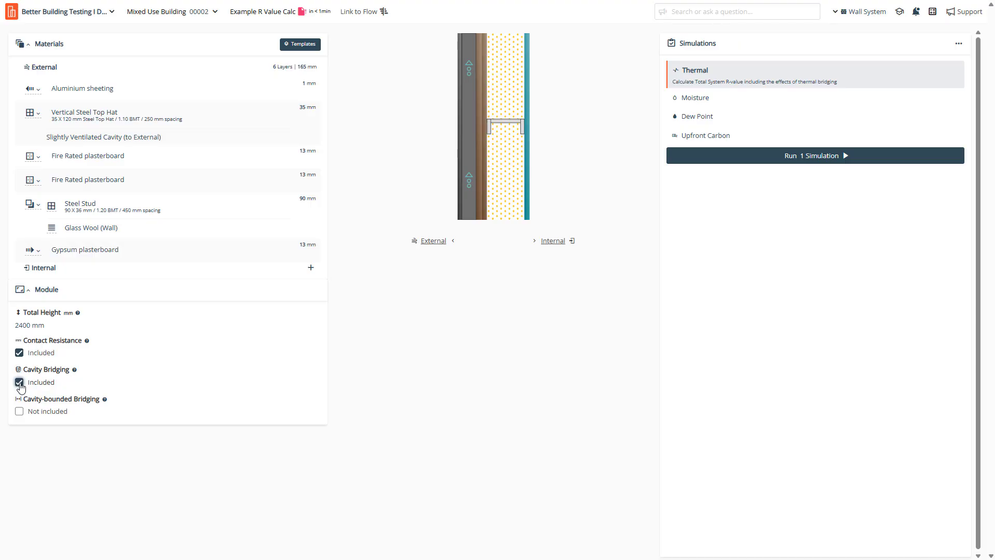
pyautogui.click(105, 399)
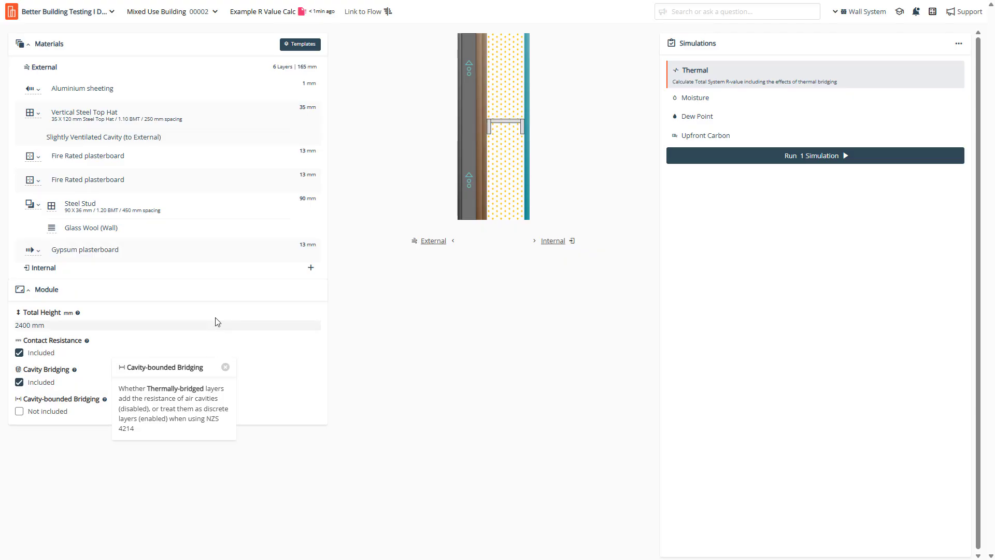
# Deepen the steel stud from 90 to 100 mm (100 X 36 mm), making the wall 175 mm.
pyautogui.moveTo(191, 222)
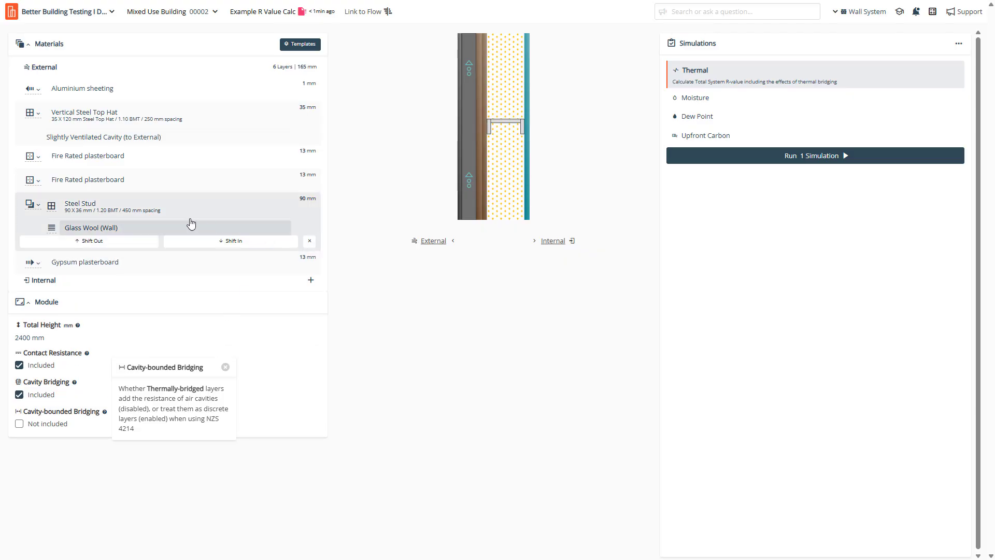
pyautogui.click(81, 215)
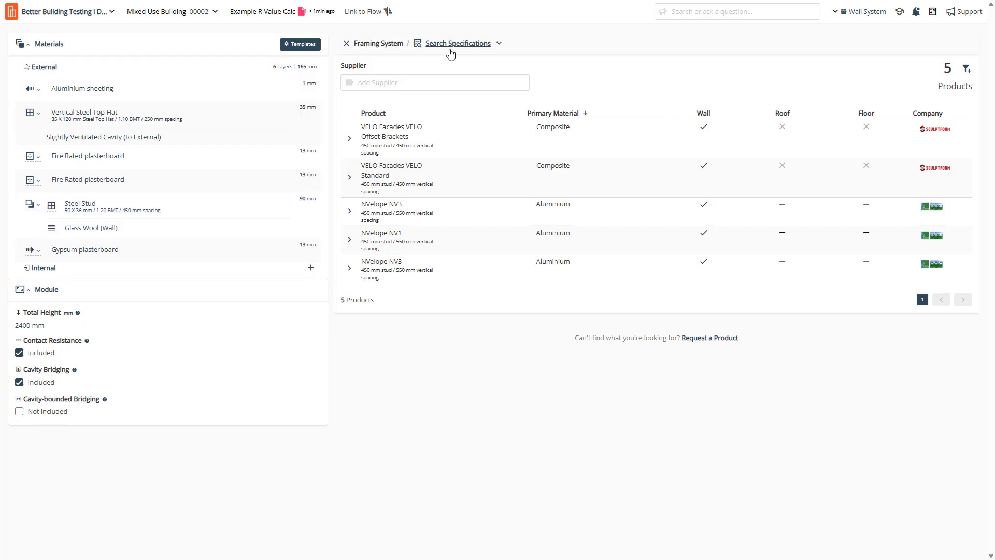
pyautogui.click(39, 201)
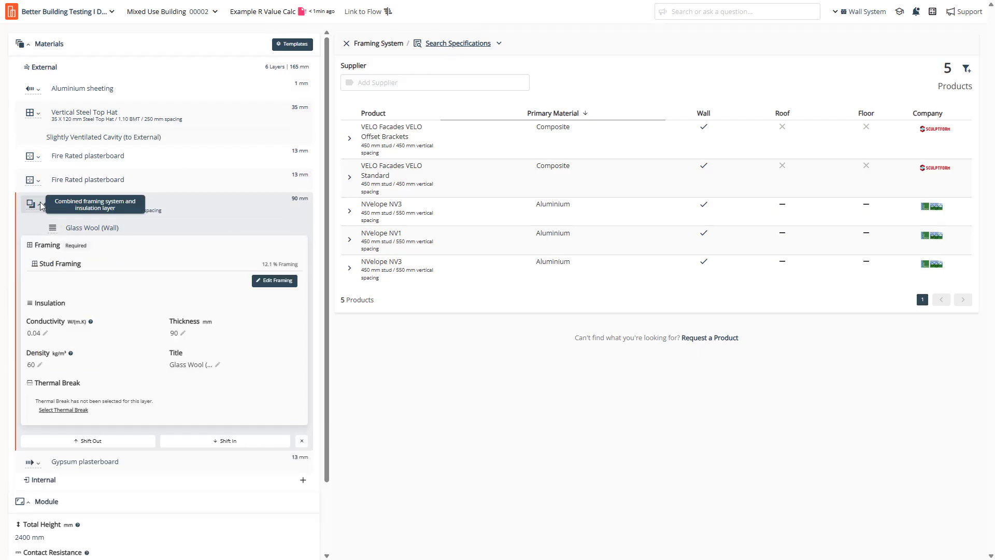
pyautogui.click(282, 286)
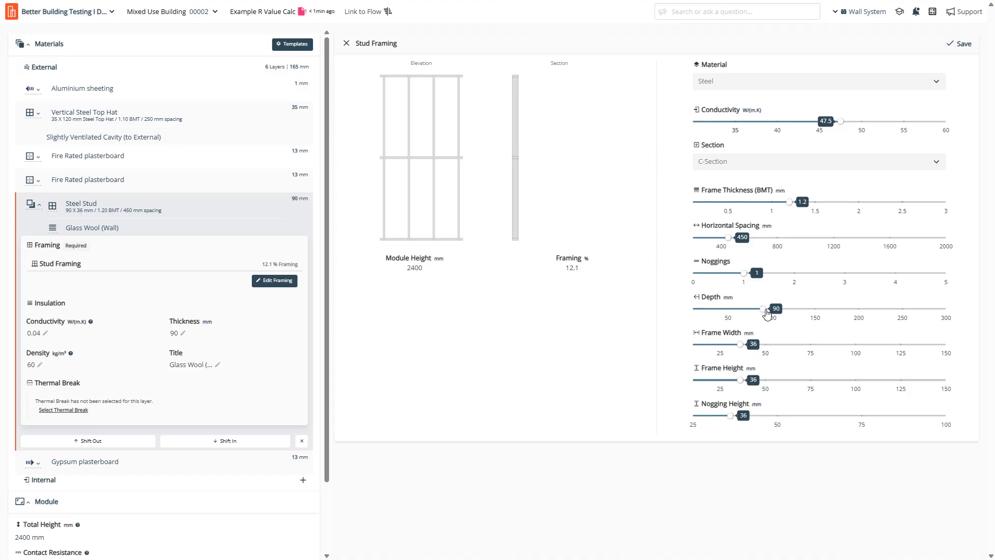
pyautogui.moveTo(765, 311); pyautogui.dragTo(774, 315)
pyautogui.click(964, 44)
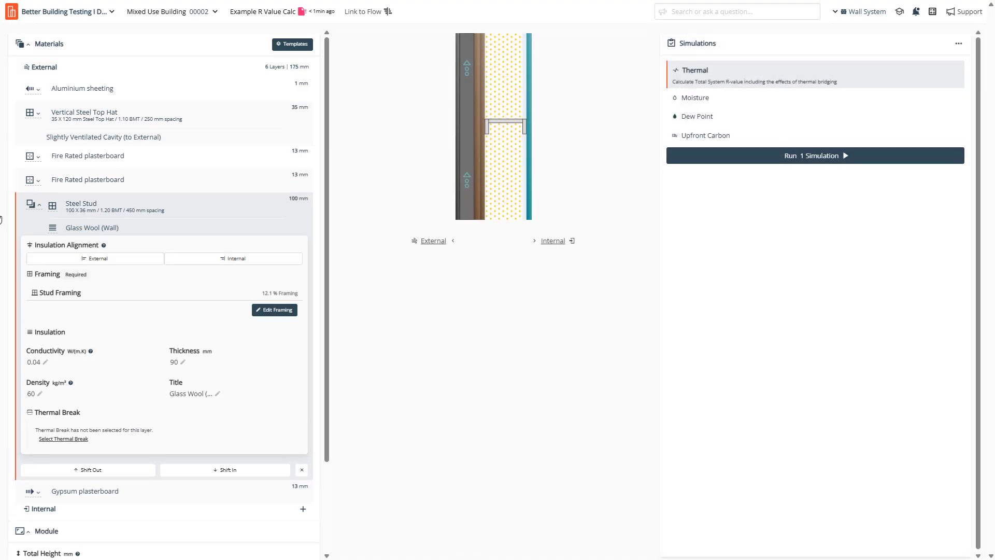
pyautogui.click(39, 205)
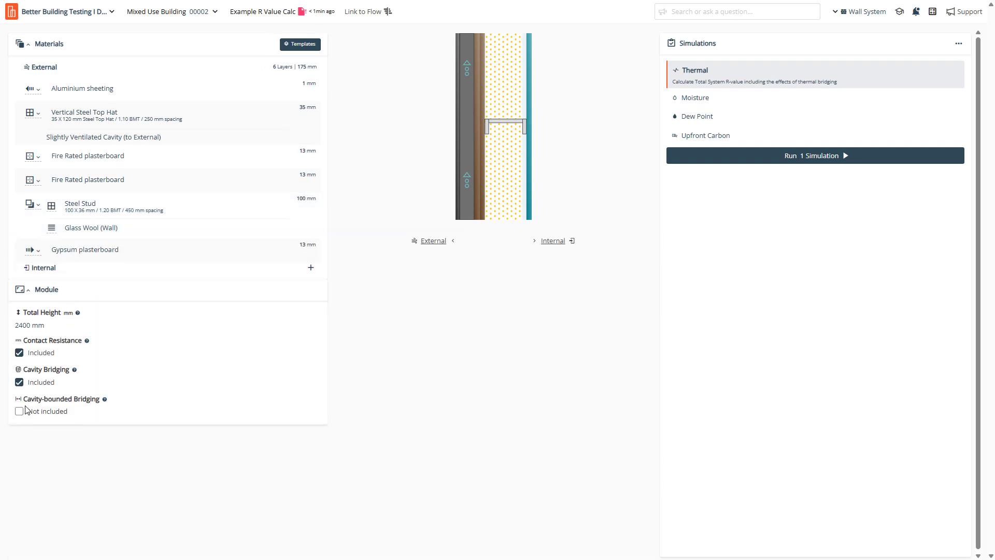
pyautogui.click(104, 400)
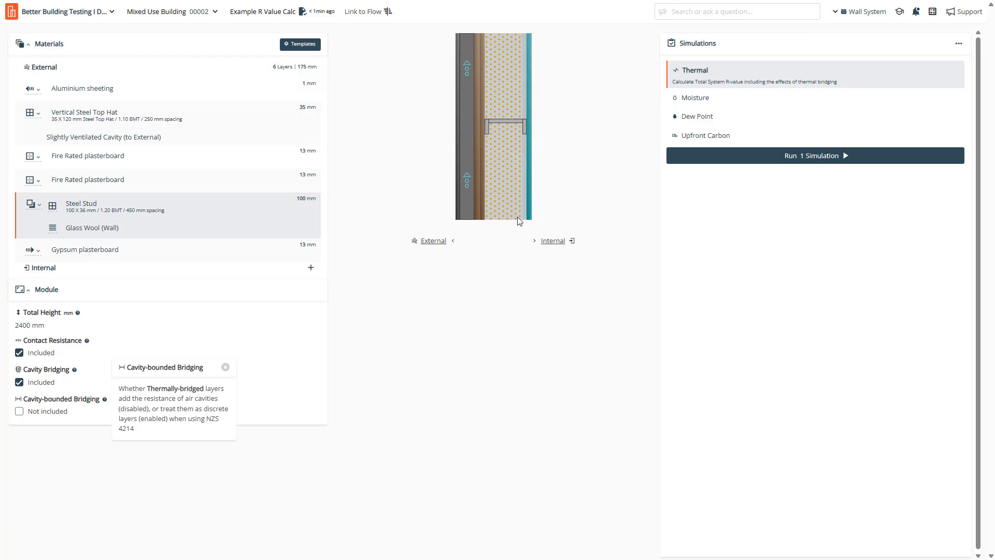
pyautogui.click(365, 417)
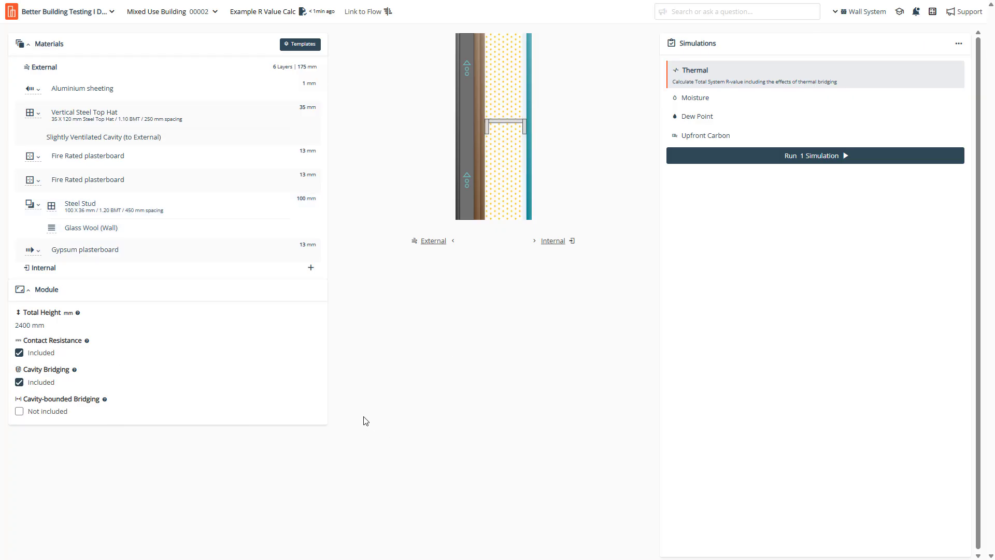
pyautogui.click(104, 400)
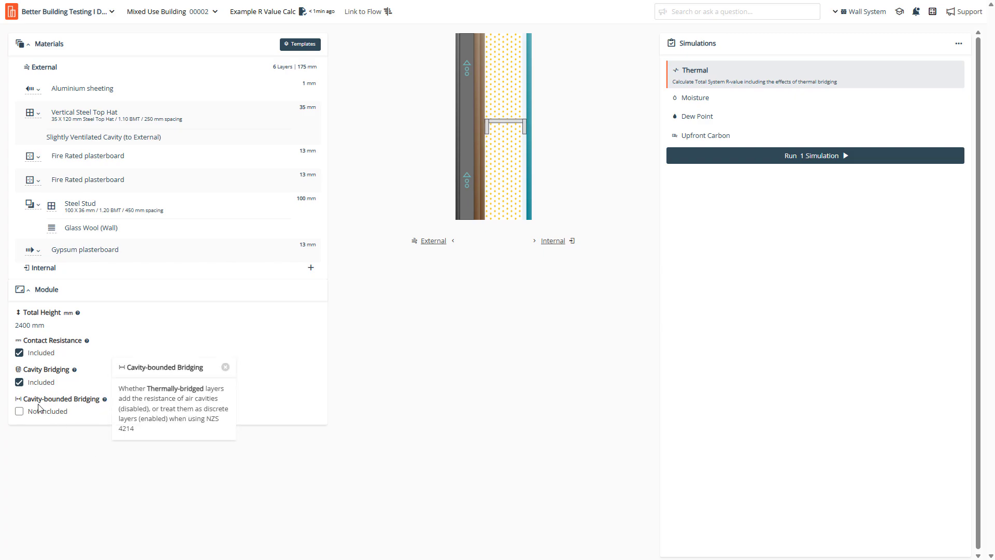
pyautogui.click(462, 386)
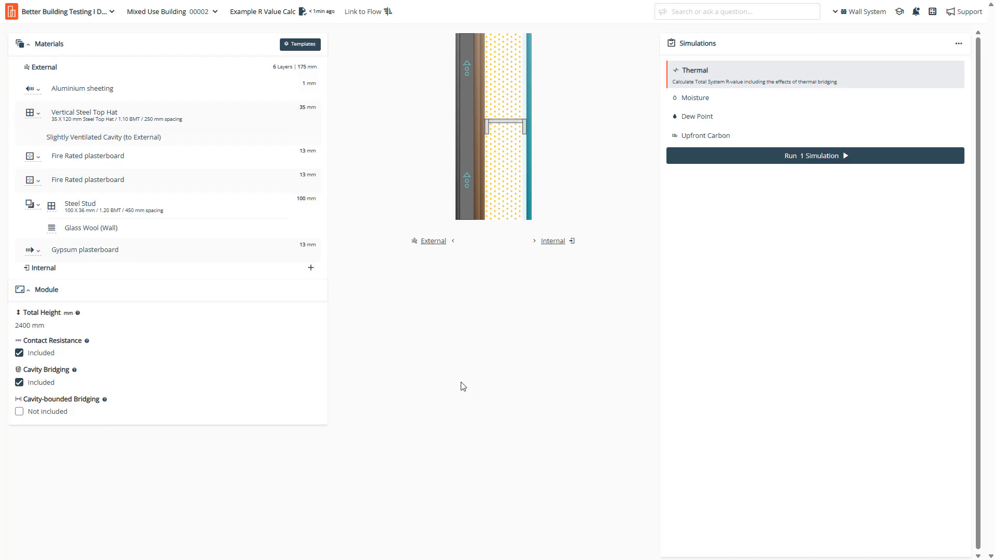